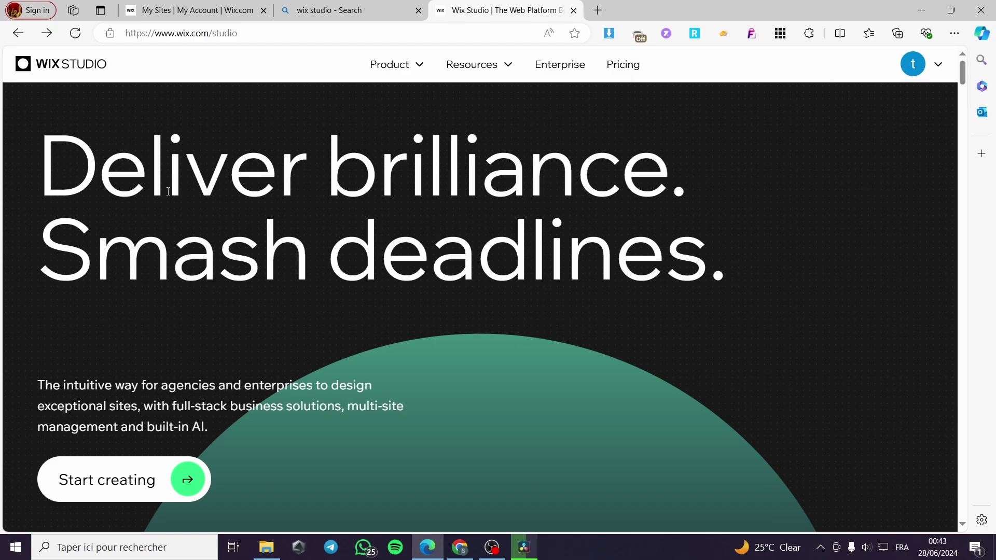
- Start creating with Wix Studio and get started from its welcome page to enter the Studio workspace
left_click(207, 7)
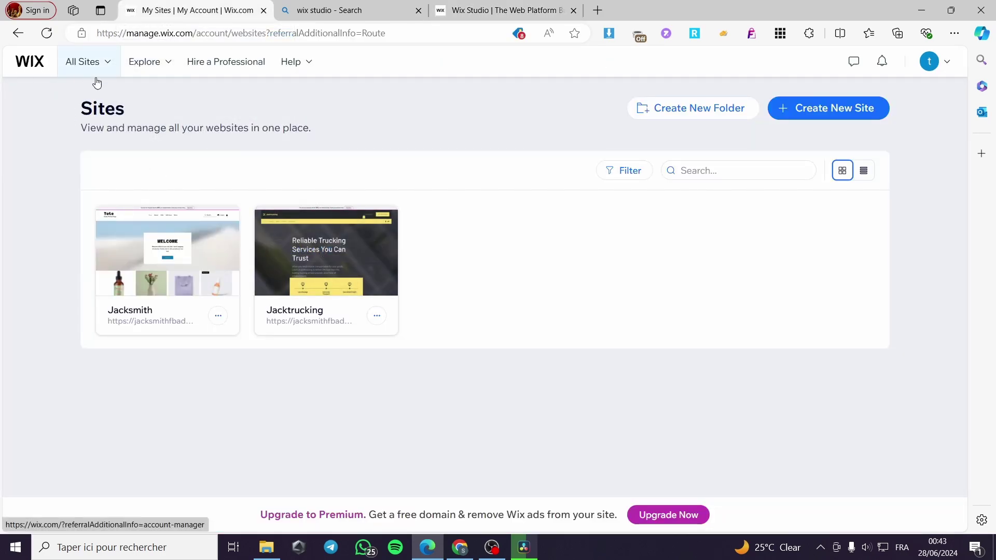
left_click(508, 7)
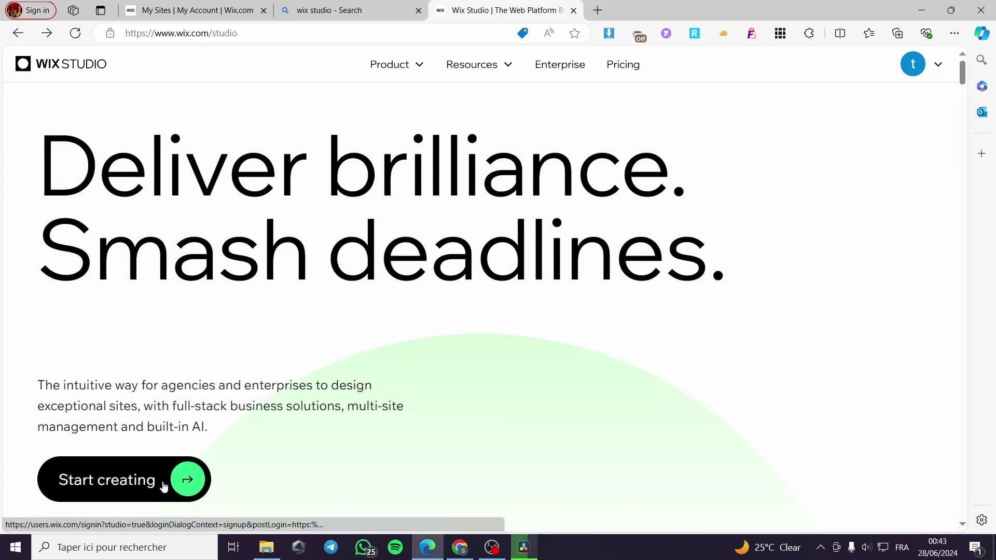
left_click(164, 485)
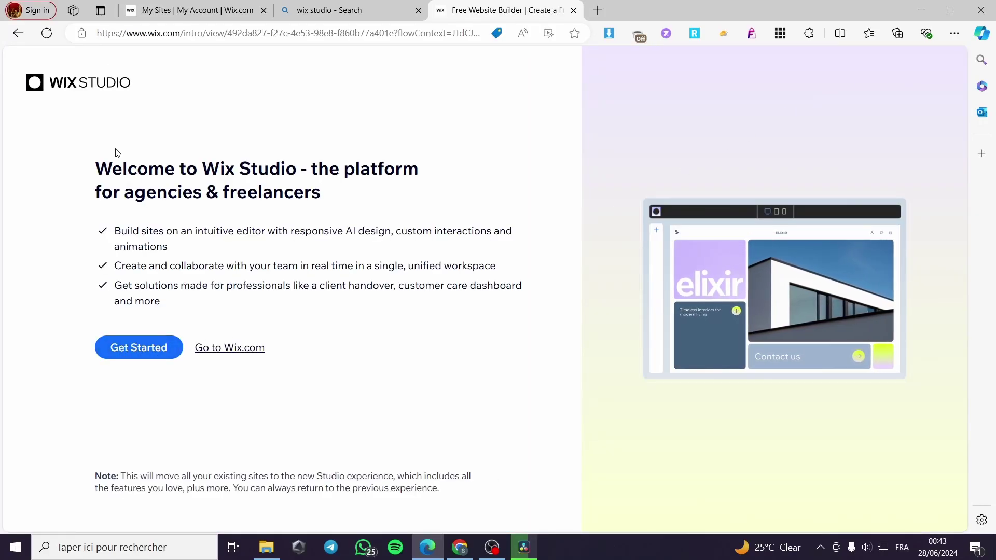
left_click(140, 357)
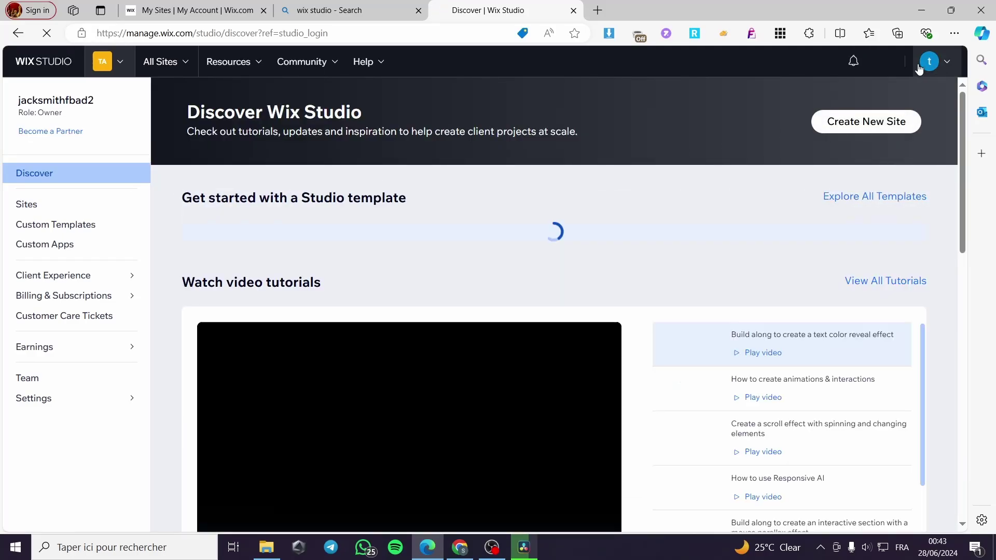
left_click(166, 8)
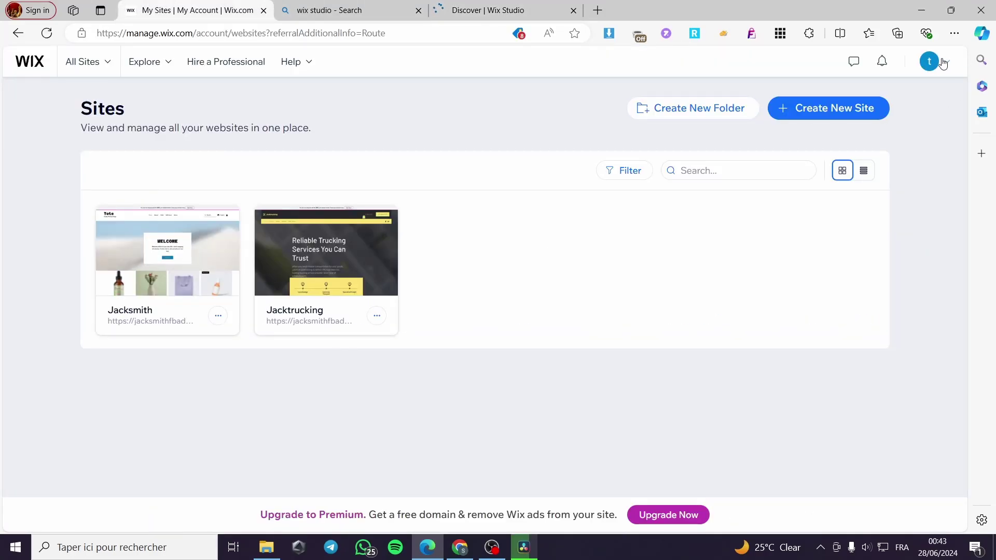
left_click(465, 8)
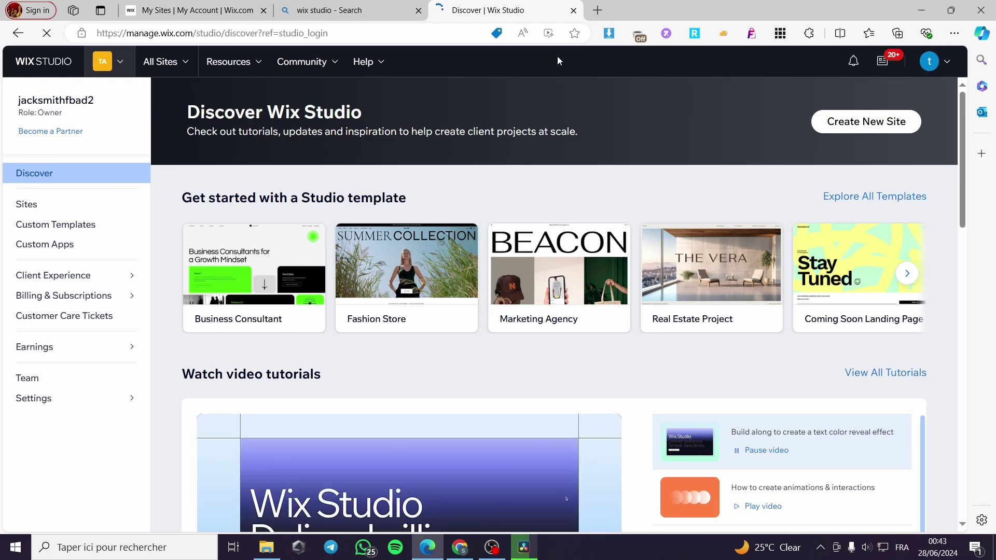
mouse_move(204, 232)
scroll(487, 286, "down", 4)
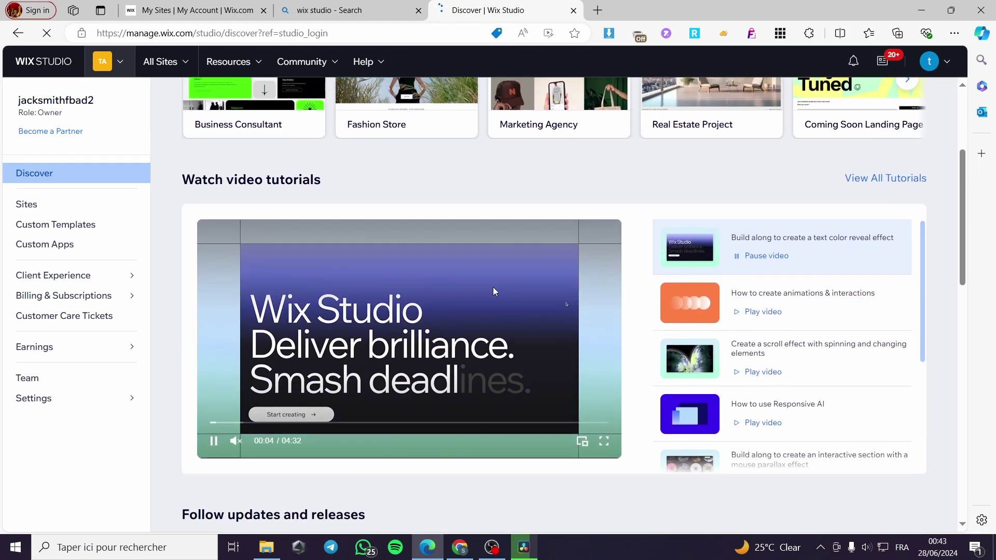
scroll(492, 288, "up", 4)
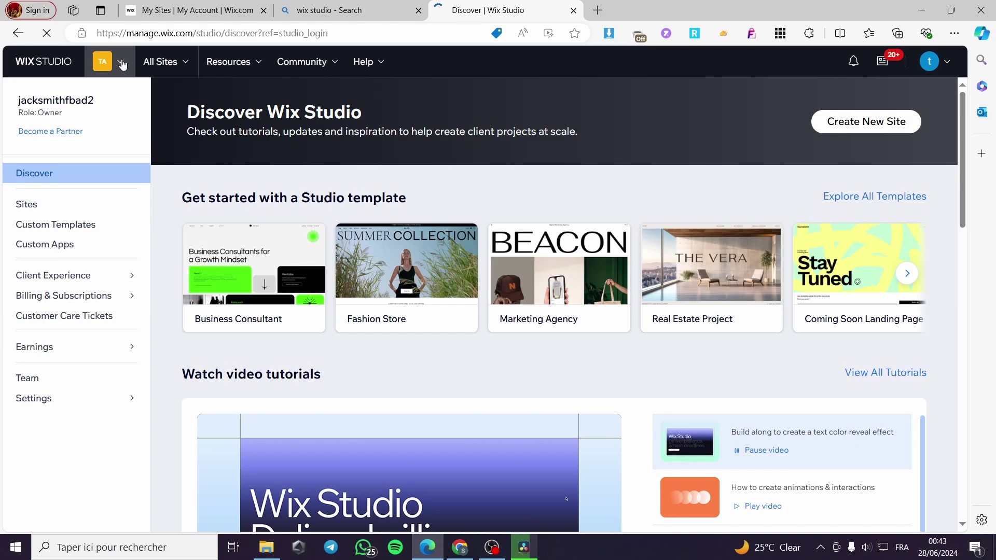
- Create a new site in the Studio workspace and choose to start it from a template
left_click(195, 66)
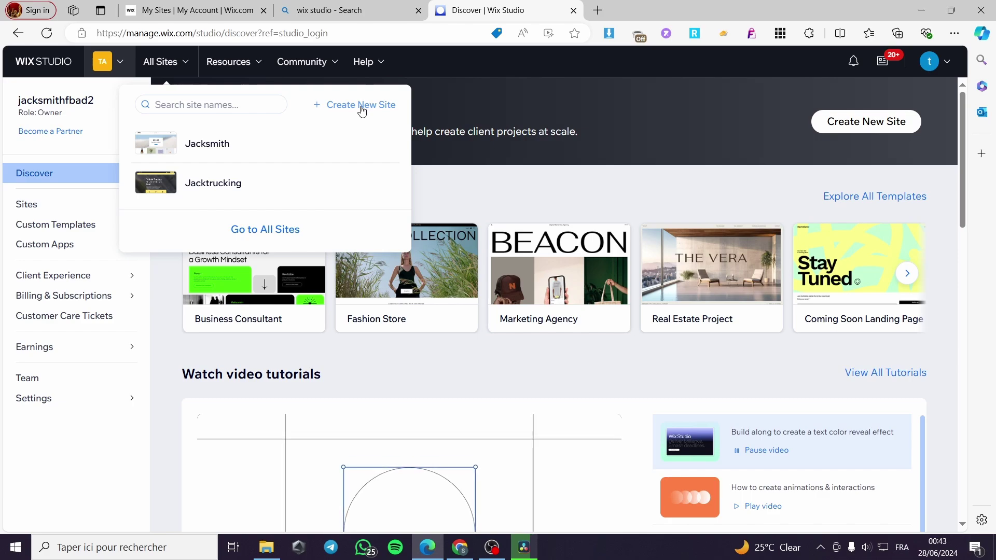
left_click(362, 108)
left_click(539, 10)
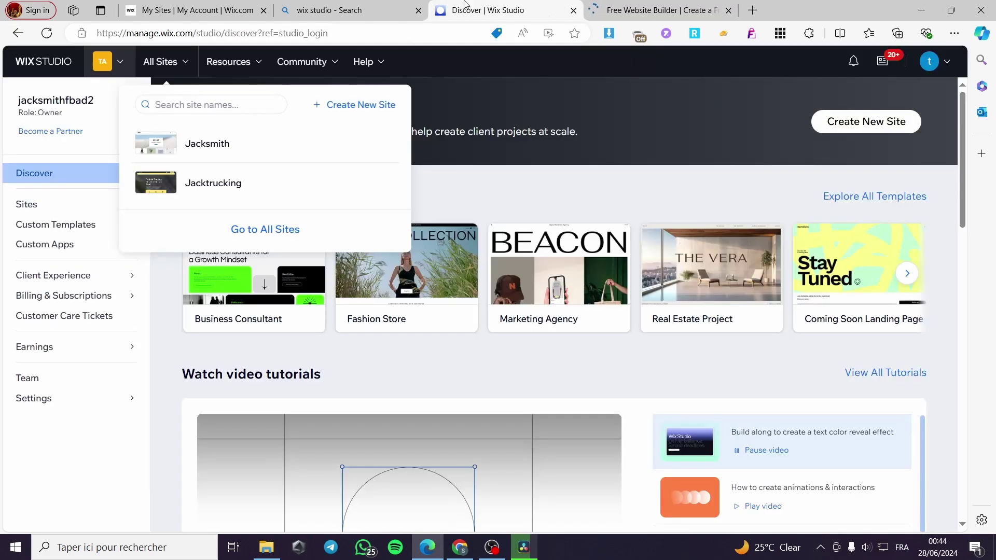
left_click(659, 10)
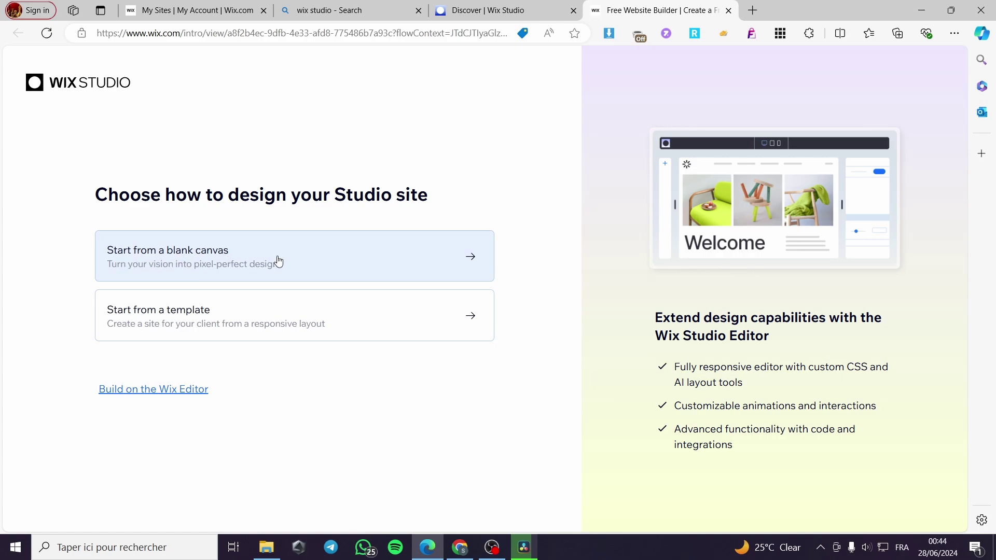
left_click(164, 314)
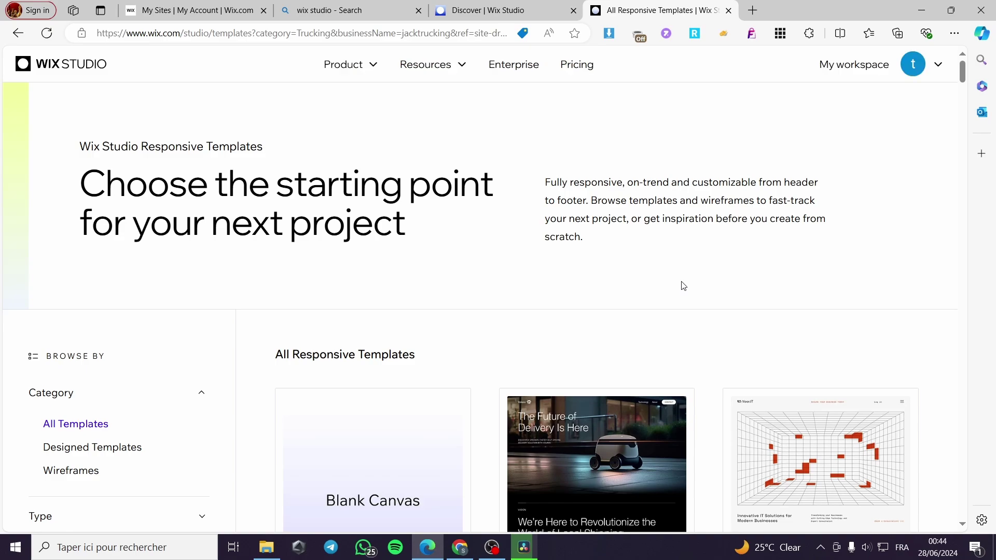
- Browse the All Responsive Templates gallery to compare the available site designs
scroll(693, 285, "down", 3)
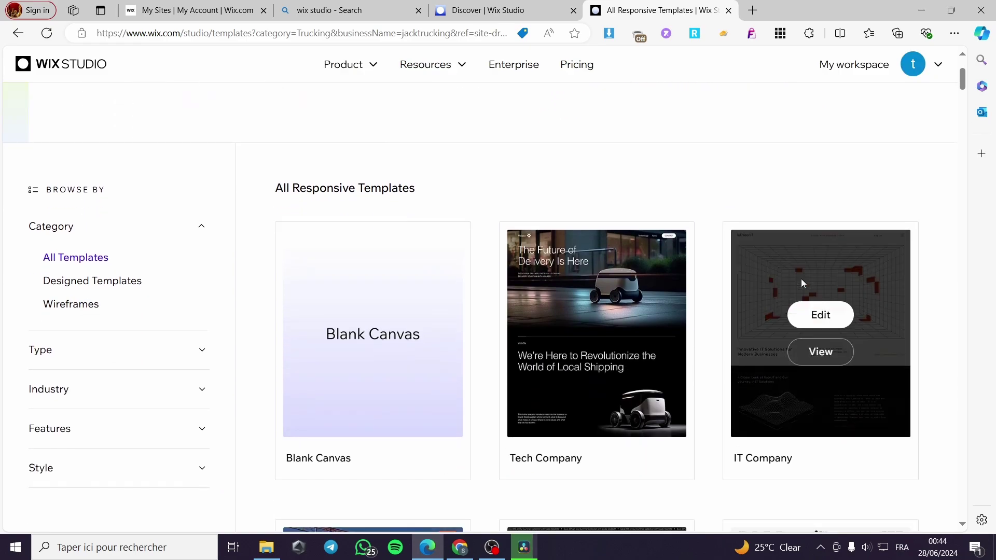
scroll(951, 287, "down", 1)
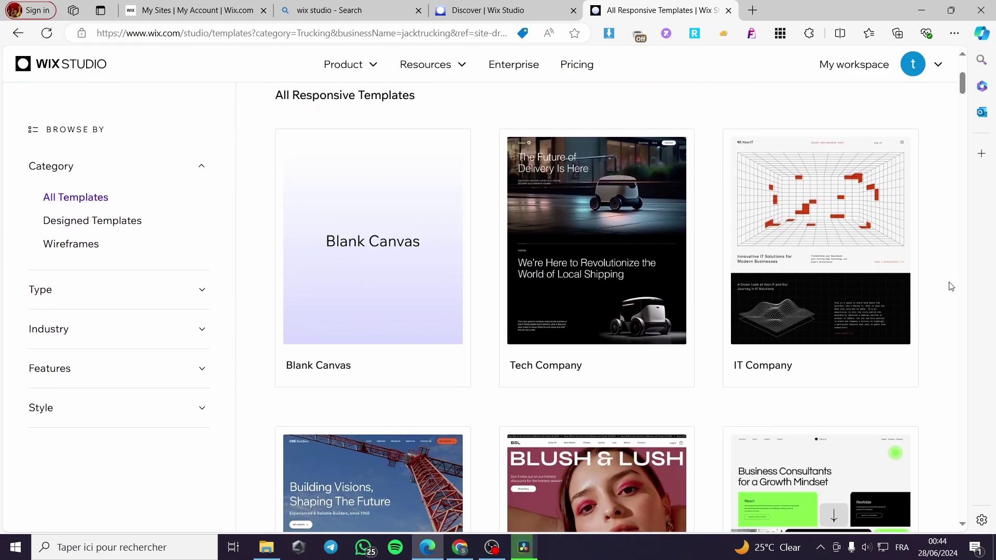
scroll(951, 285, "down", 1)
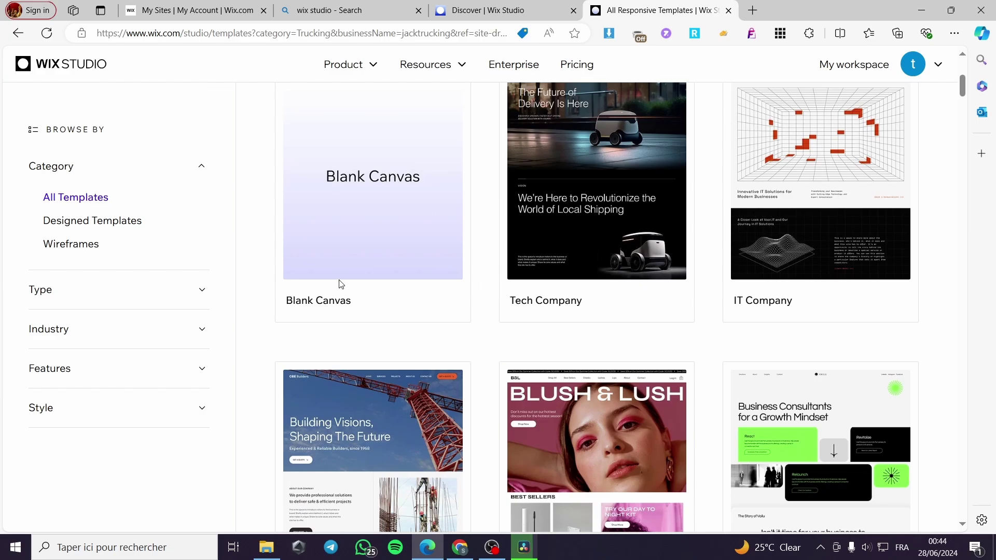
scroll(766, 299, "up", 4)
scroll(855, 294, "down", 2)
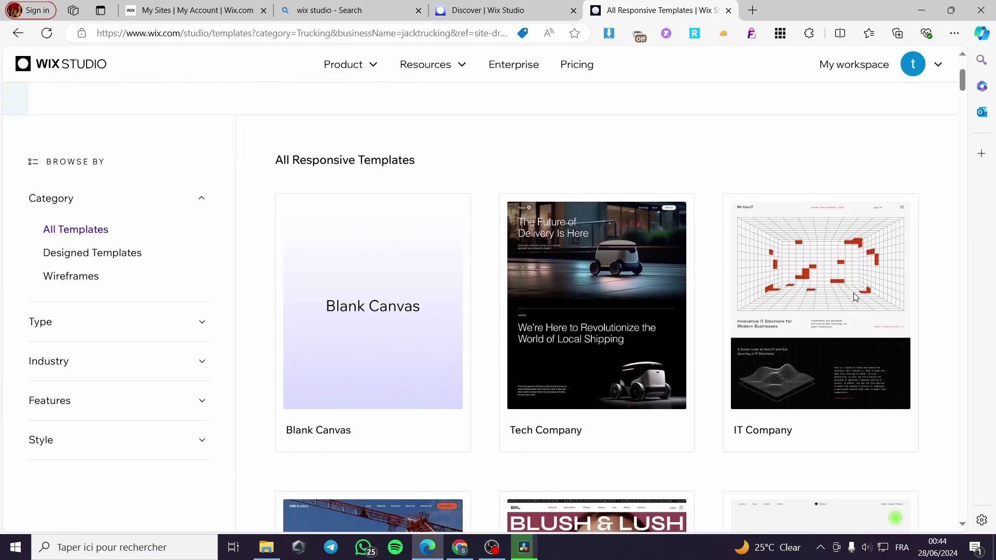
scroll(913, 293, "down", 6)
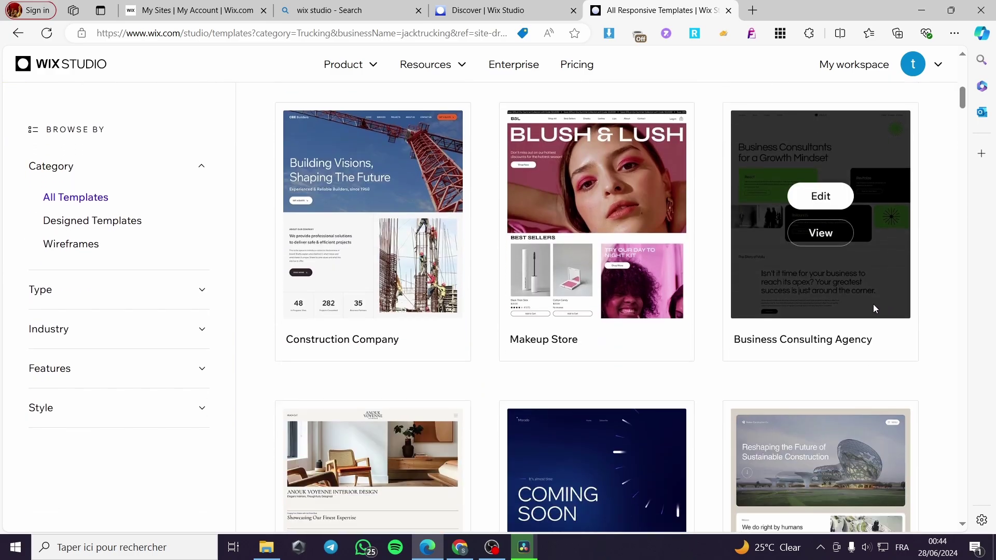
scroll(874, 300, "down", 4)
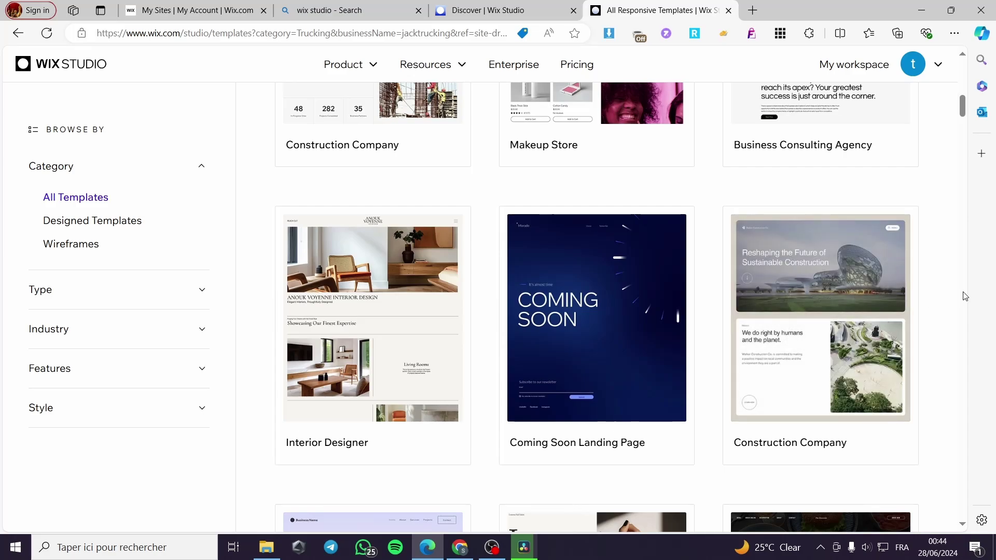
scroll(964, 296, "down", 5)
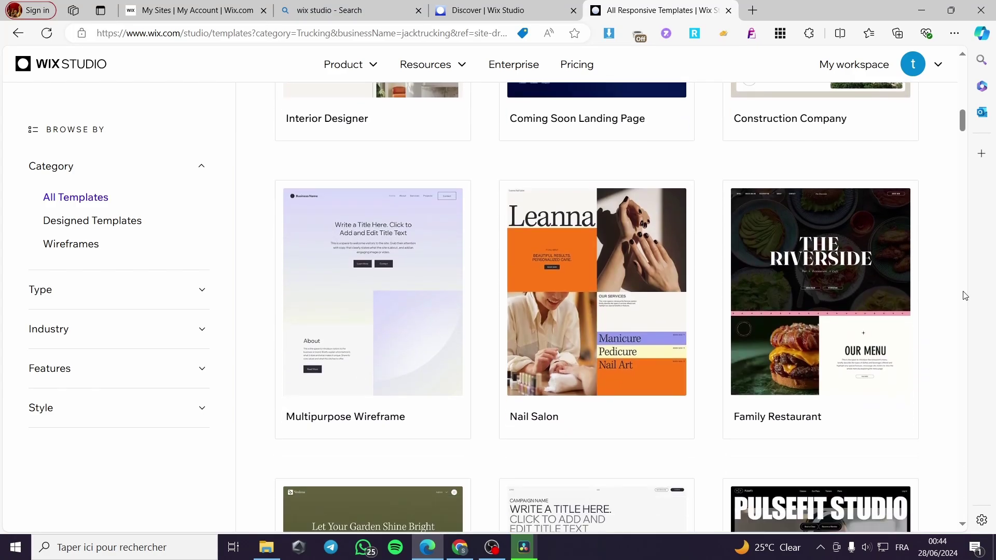
scroll(964, 295, "down", 5)
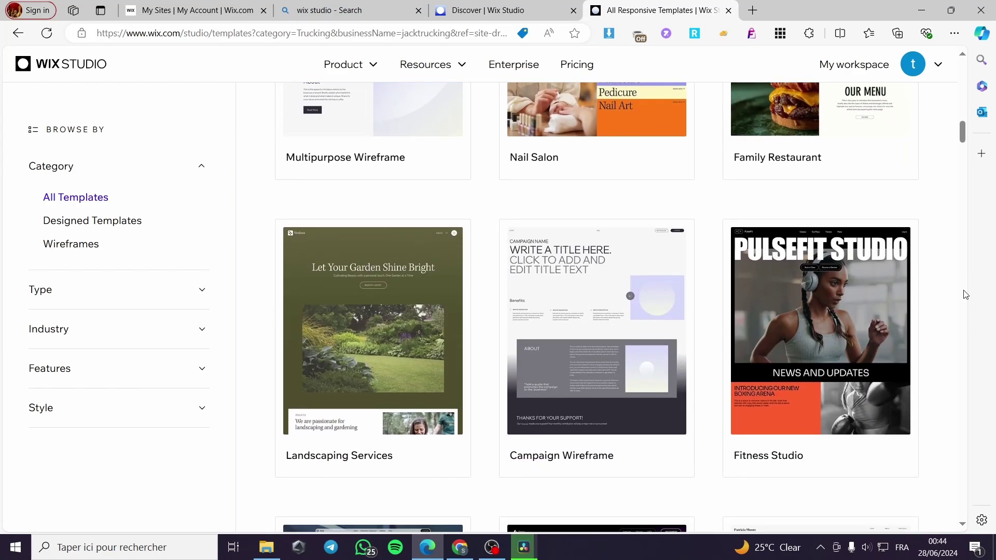
scroll(965, 295, "down", 8)
scroll(965, 294, "down", 2)
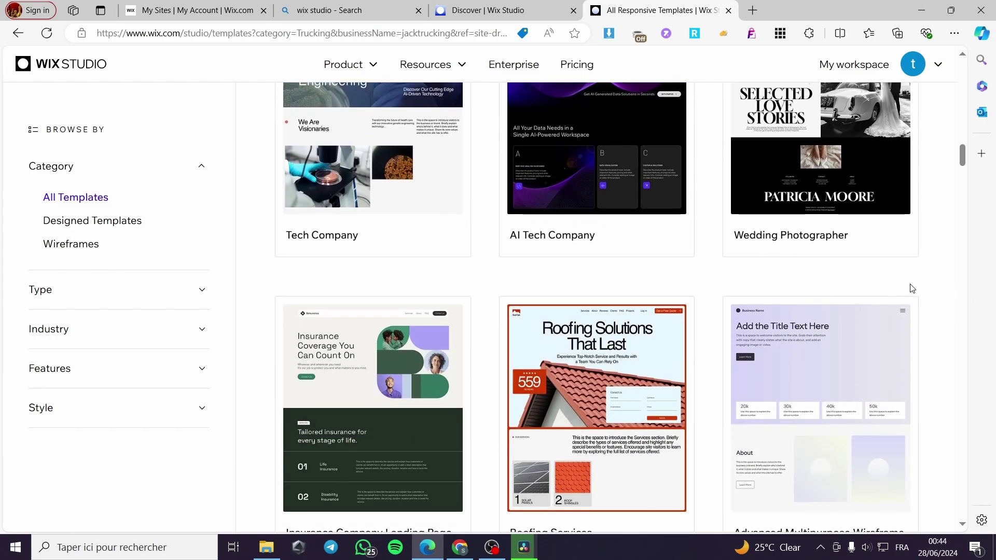
mouse_move(654, 304)
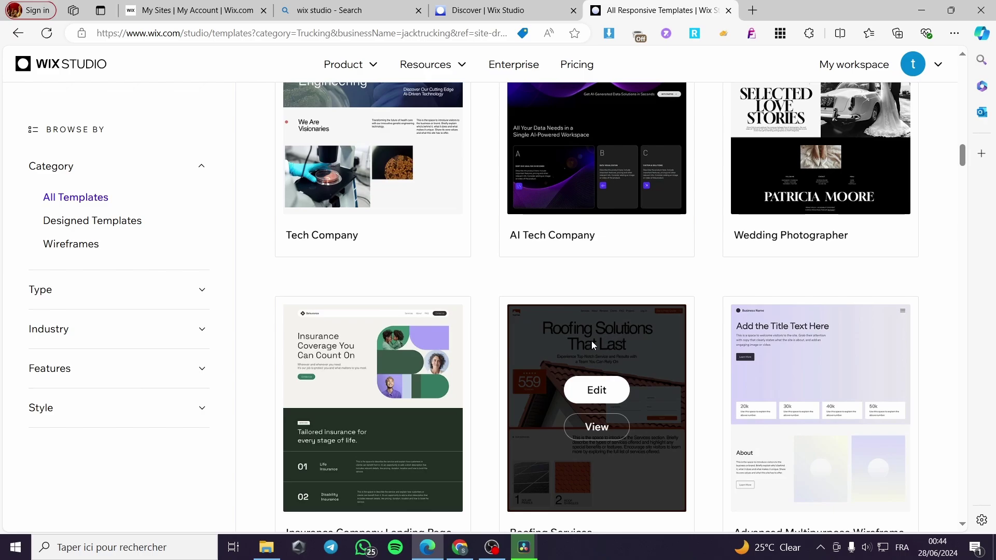
scroll(621, 379, "down", 5)
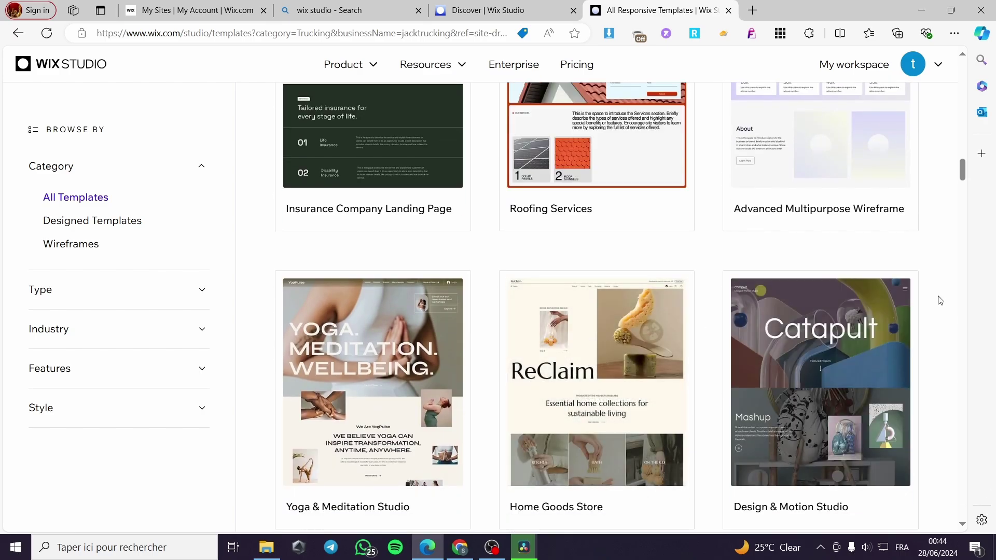
scroll(938, 298, "down", 3)
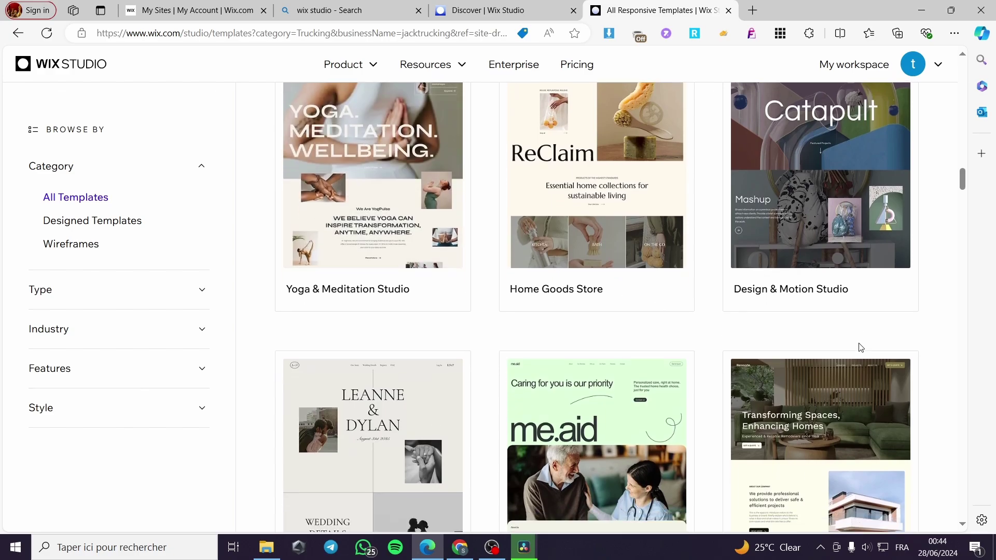
scroll(859, 347, "down", 2)
scroll(881, 344, "down", 5)
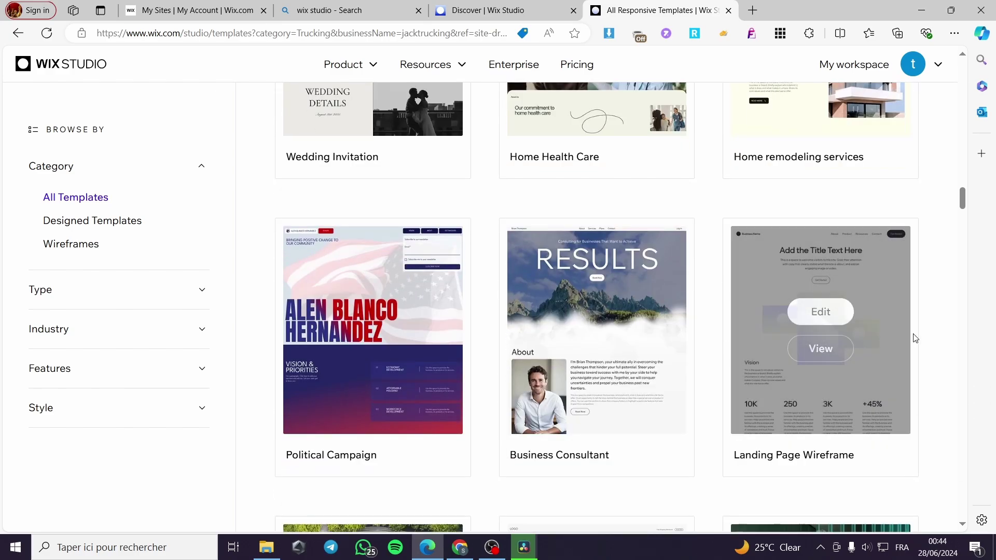
scroll(913, 338, "up", 4)
scroll(914, 332, "down", 10)
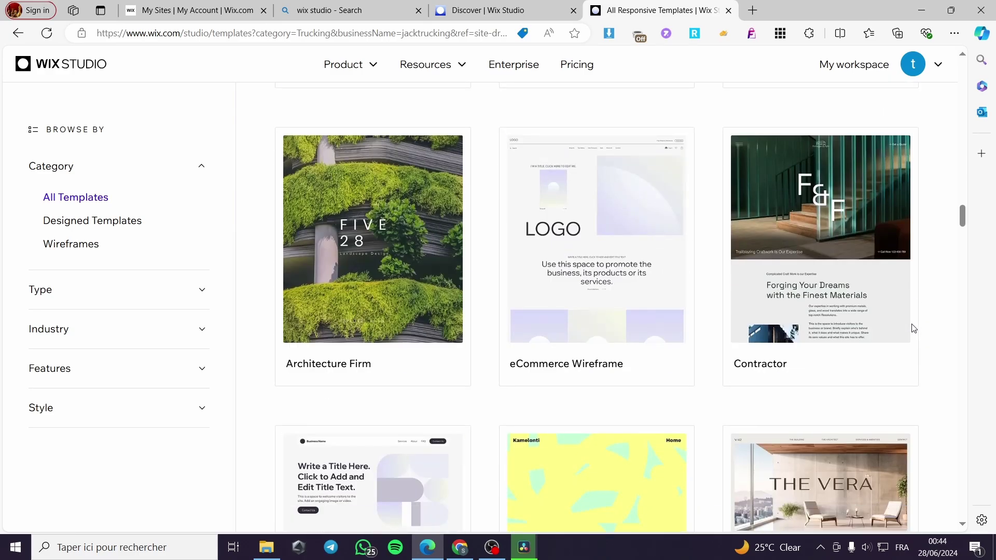
scroll(914, 329, "up", 20)
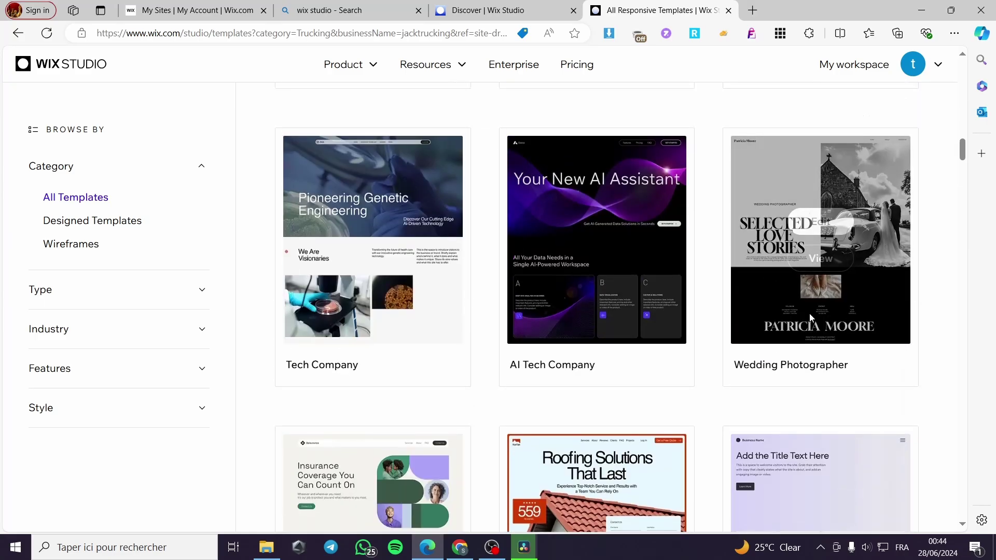
- Filter the templates by the Ecommerce type and open the Fashion Store template for editing
left_click(201, 290)
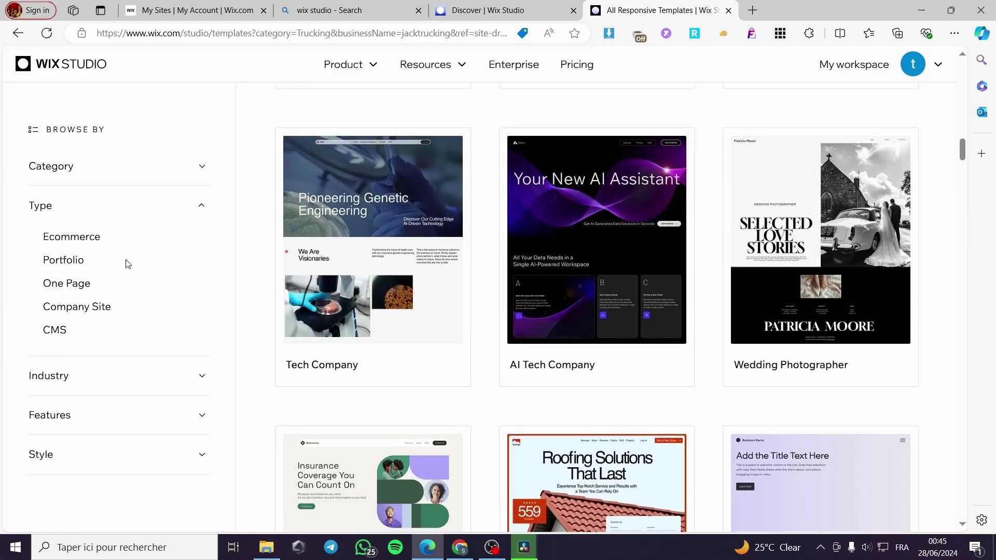
left_click(77, 239)
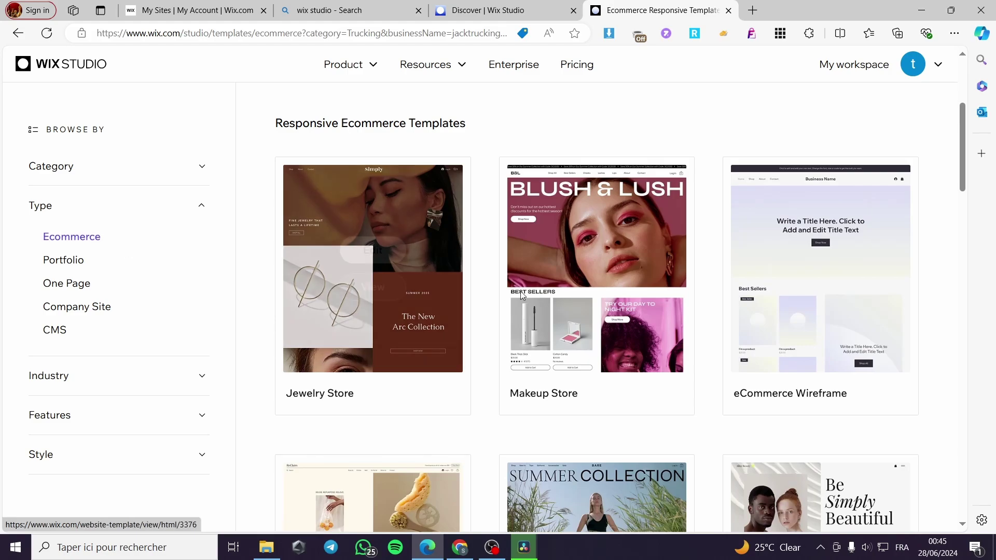
scroll(876, 308, "down", 2)
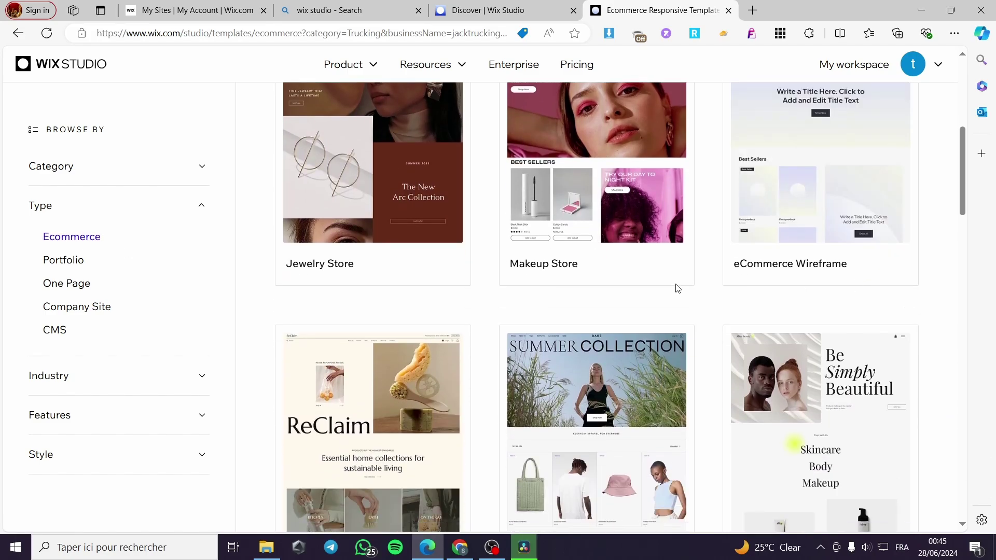
scroll(500, 334, "down", 2)
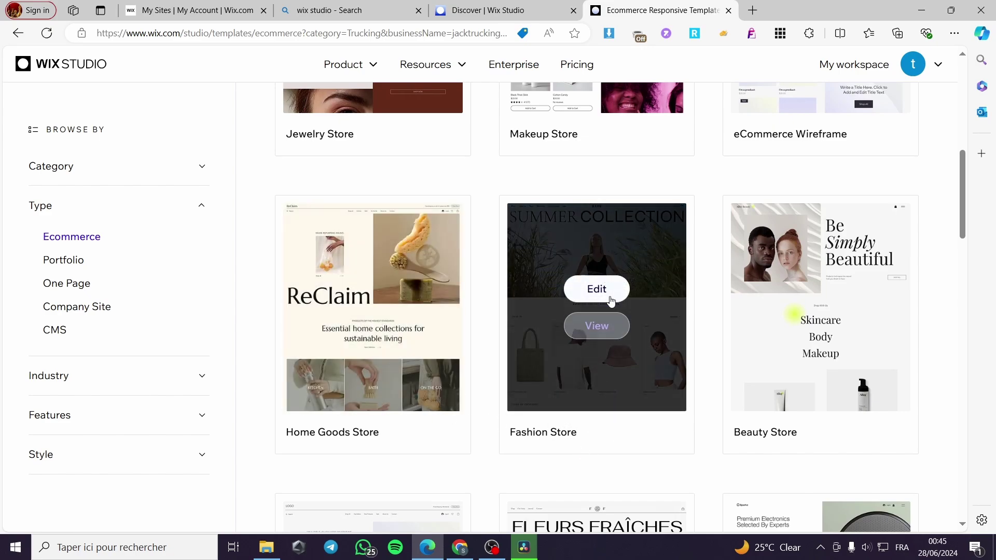
left_click(605, 290)
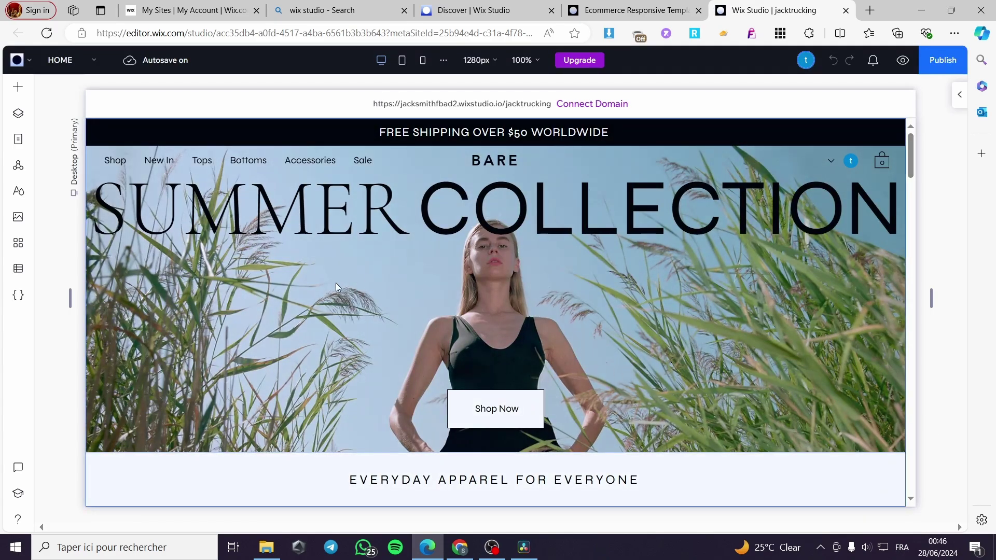
- Look through the Fashion Store home page in the editor, from the hero banner to the Shop by Category section
scroll(322, 322, "down", 10)
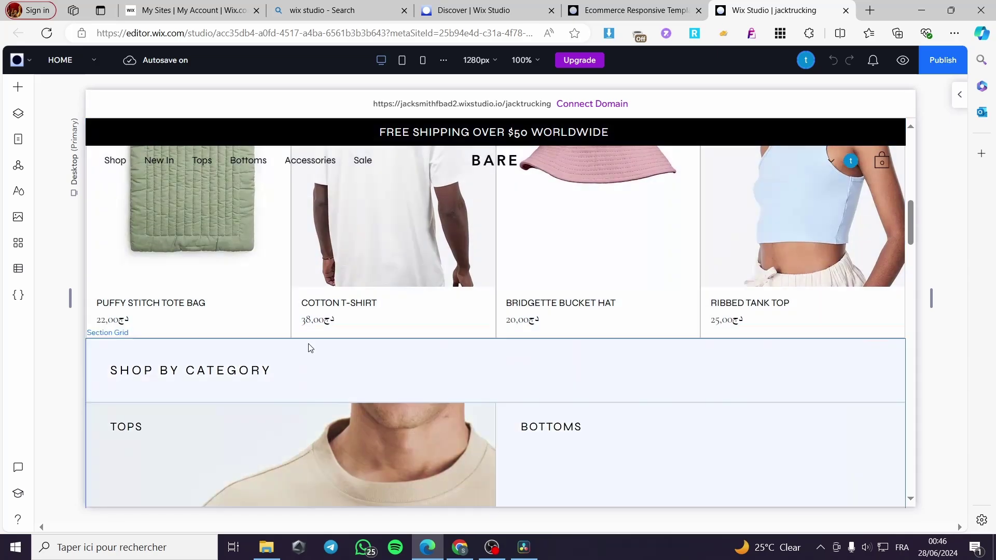
scroll(309, 347, "up", 10)
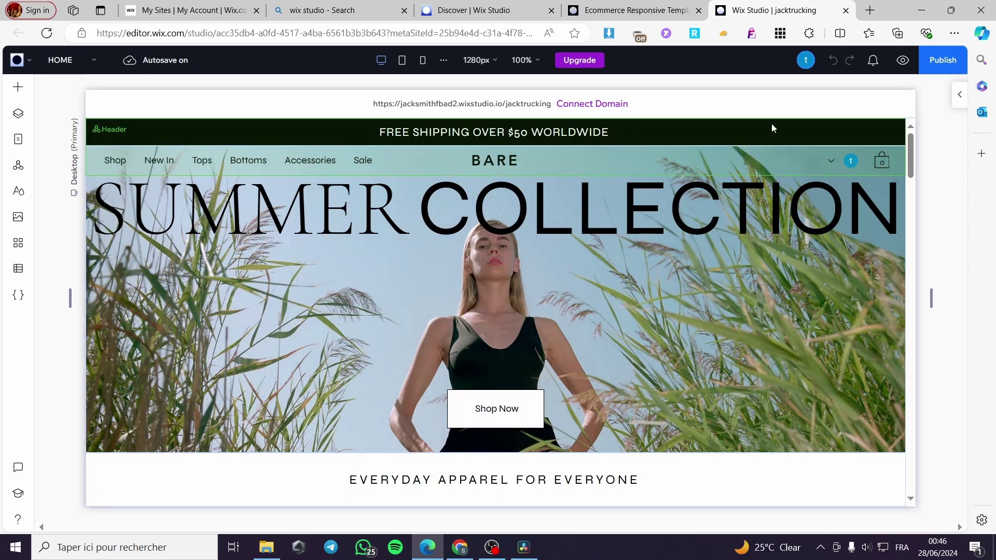
scroll(888, 246, "down", 6)
scroll(556, 191, "down", 8)
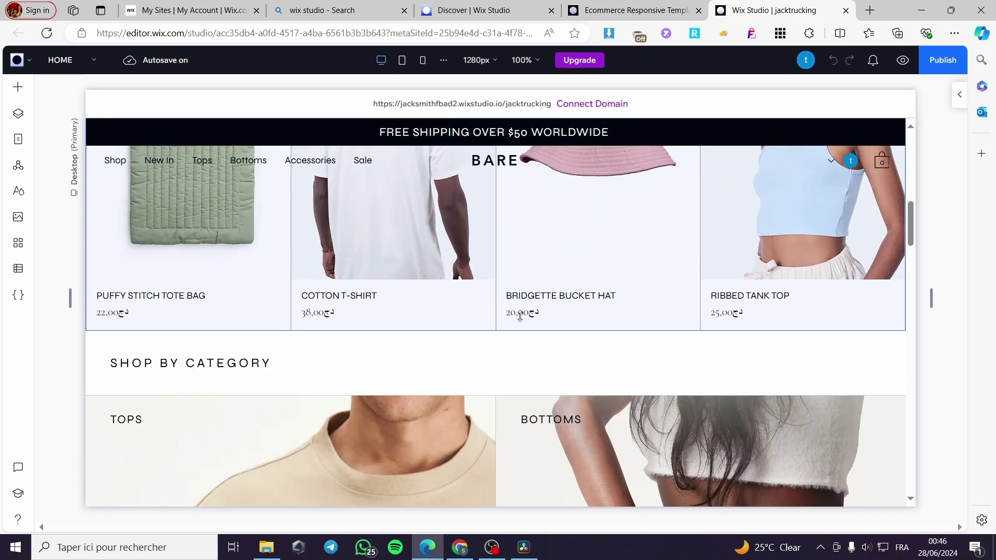
- Examine the home page's Shop by Category tiles, from Tops and Bottoms through Accessories and Sale, and the Product Spotlight section
scroll(384, 190, "down", 7)
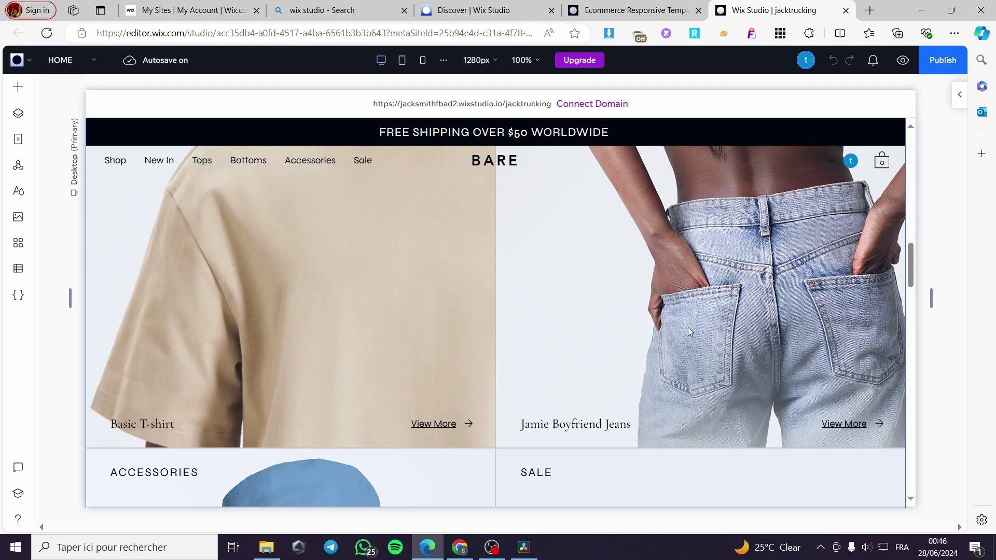
scroll(607, 288, "down", 3)
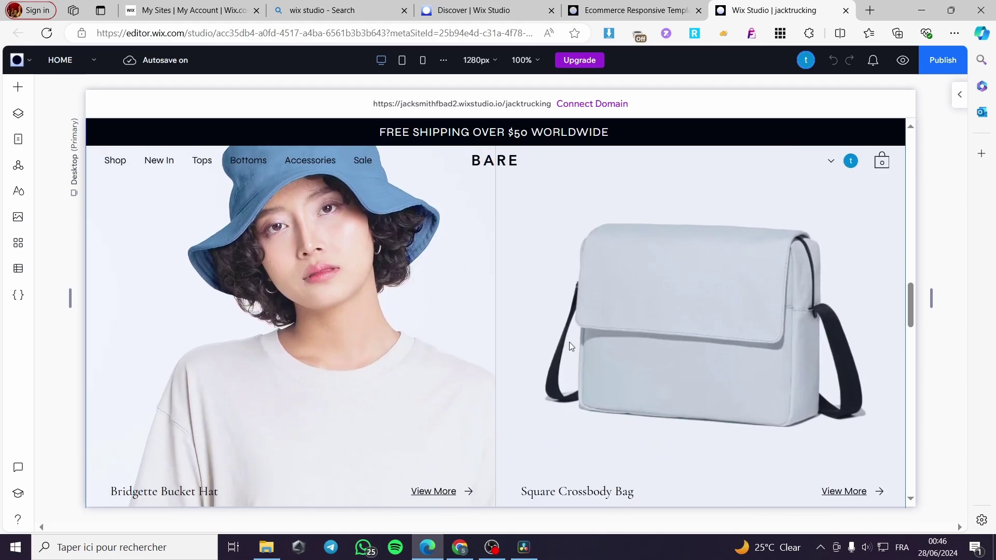
scroll(318, 306, "up", 1)
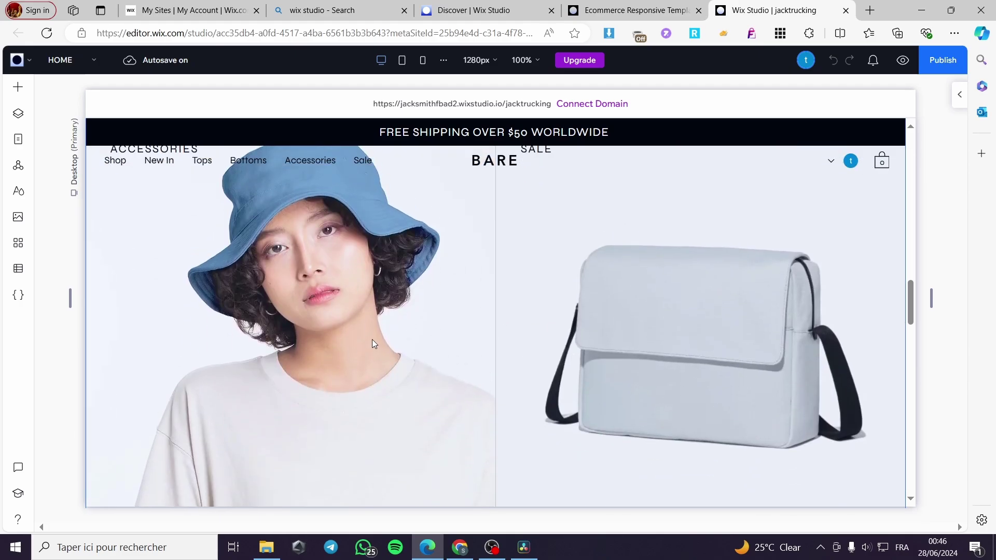
scroll(225, 332, "down", 5)
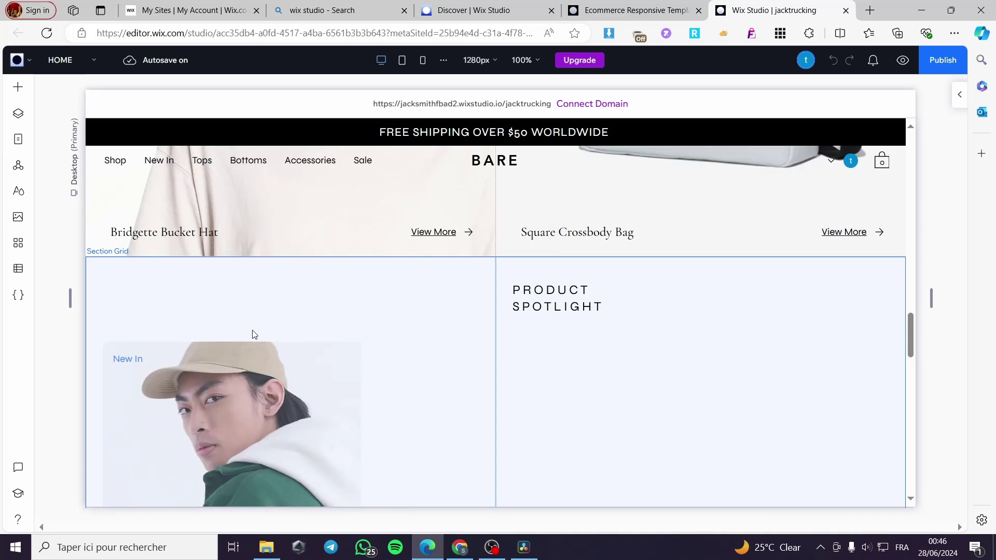
scroll(438, 366, "down", 5)
scroll(483, 374, "up", 8)
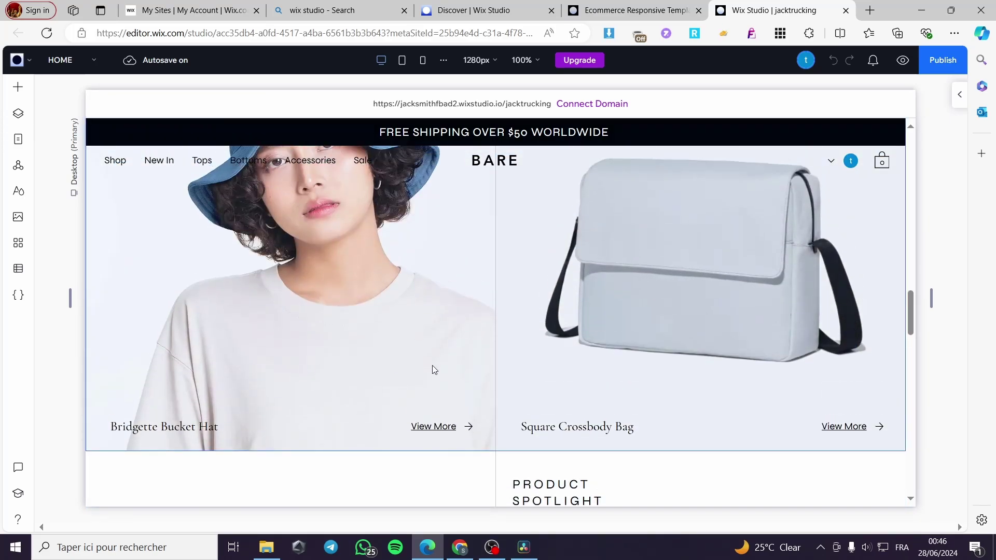
scroll(691, 349, "up", 6)
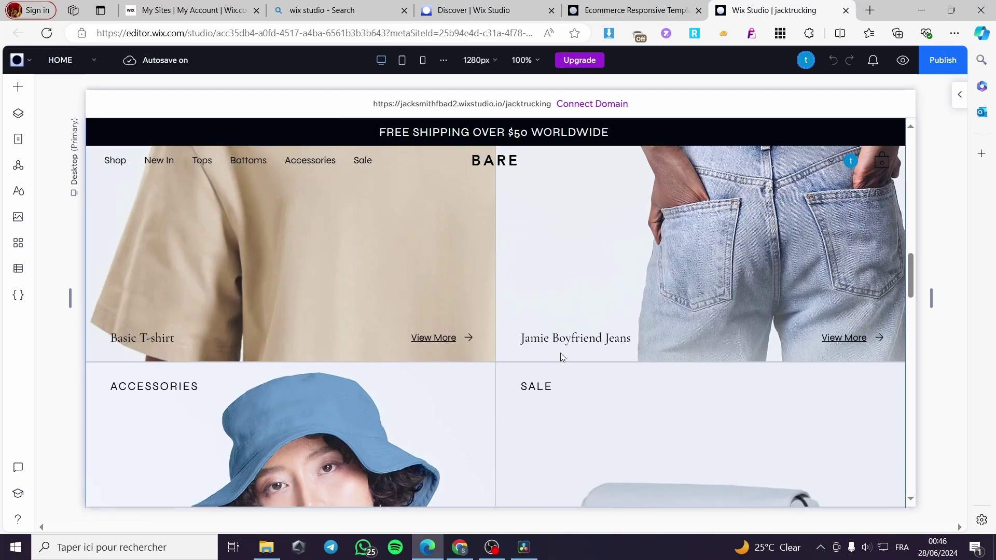
scroll(409, 328, "up", 3)
scroll(542, 294, "down", 5)
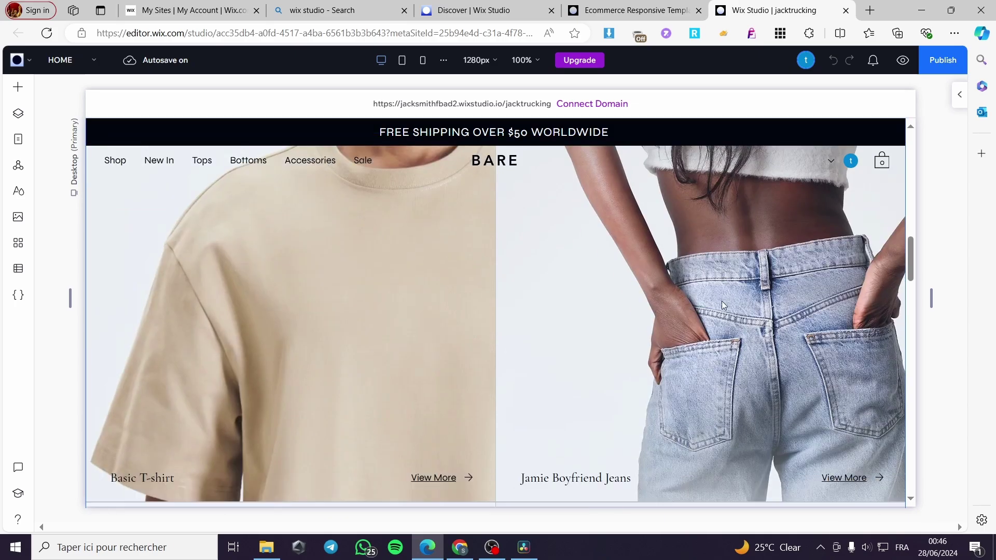
scroll(644, 344, "up", 10)
scroll(626, 375, "up", 4)
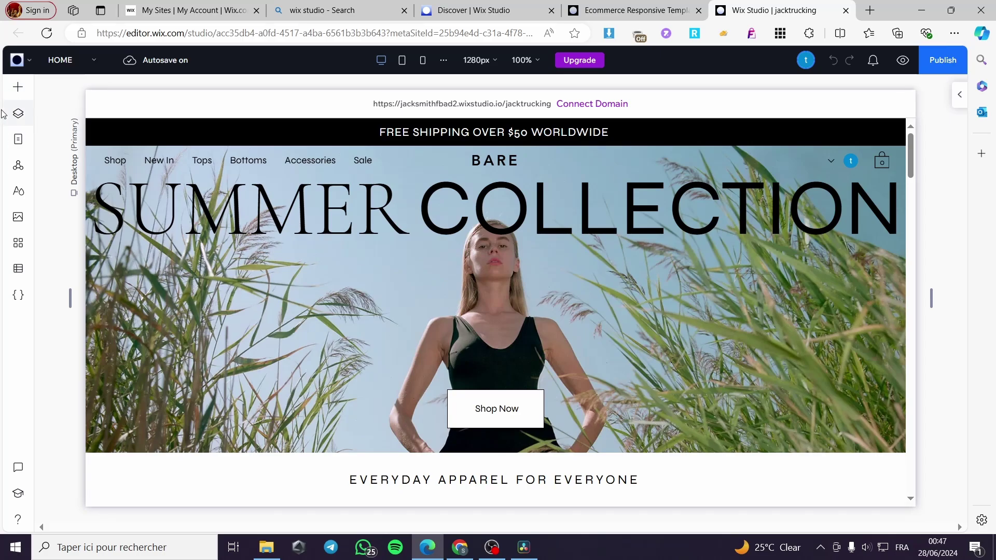
- Review the elements available to add, the list of site pages, and the global header and footer sections
left_click(17, 88)
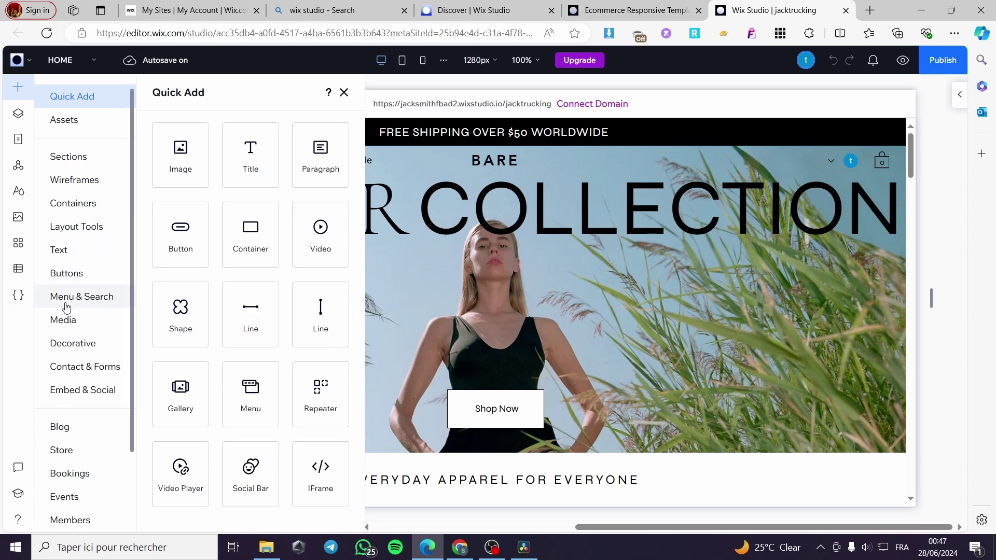
left_click(19, 141)
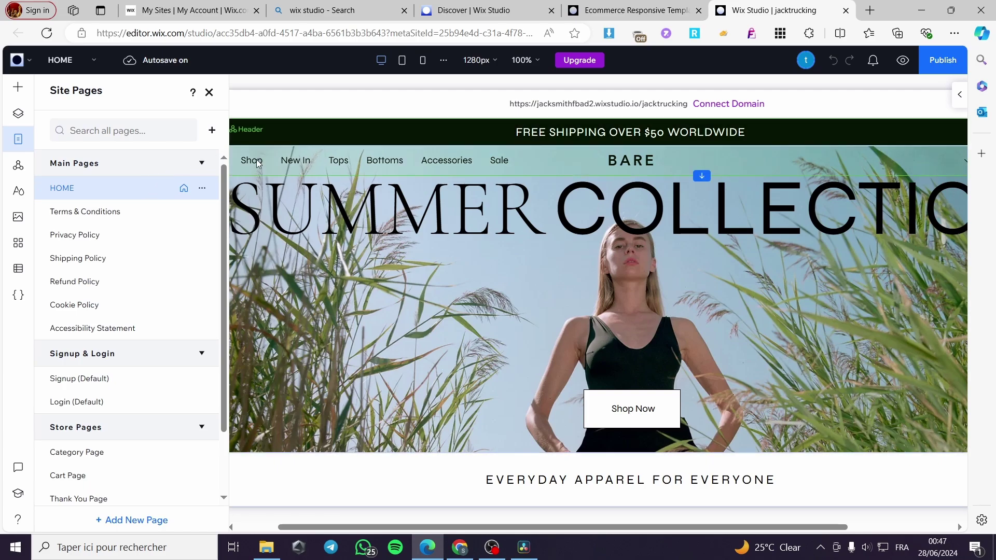
scroll(137, 352, "down", 2)
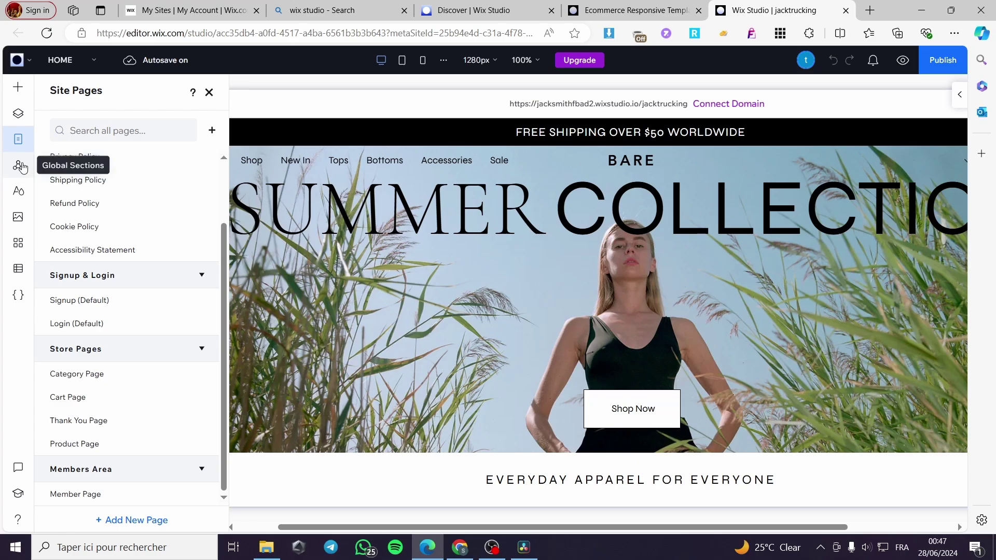
left_click(18, 165)
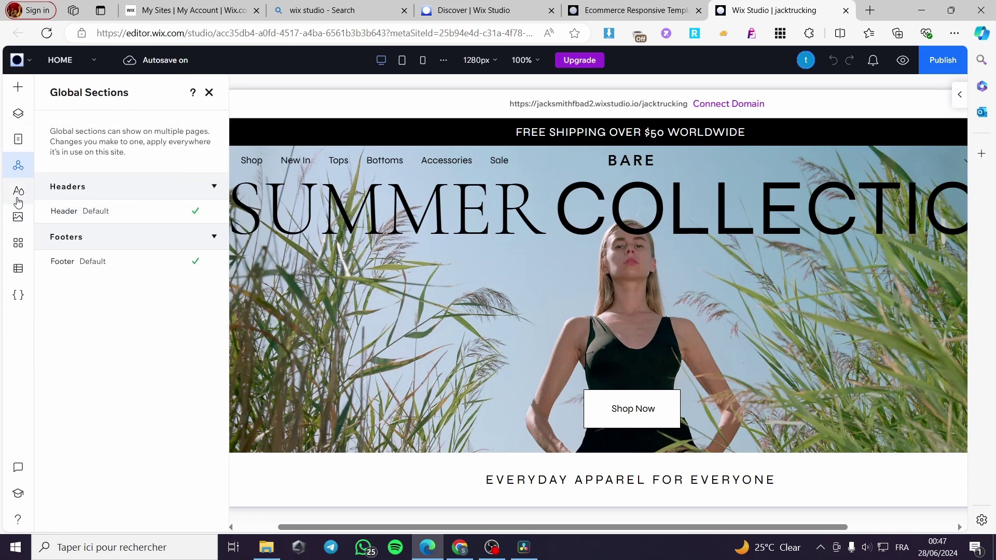
- Review the site's typography, color and page transition styles, and look at the Wix media library
left_click(18, 190)
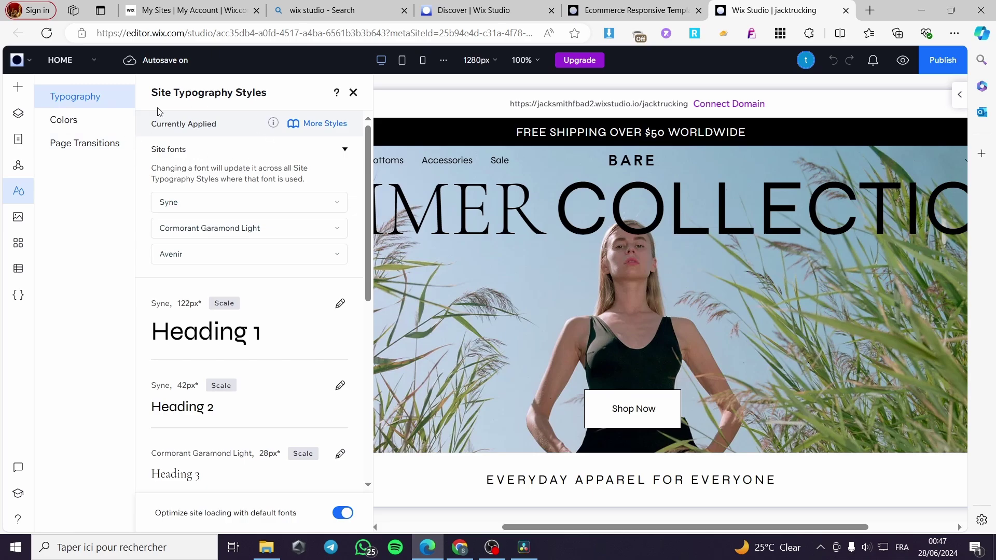
left_click(92, 123)
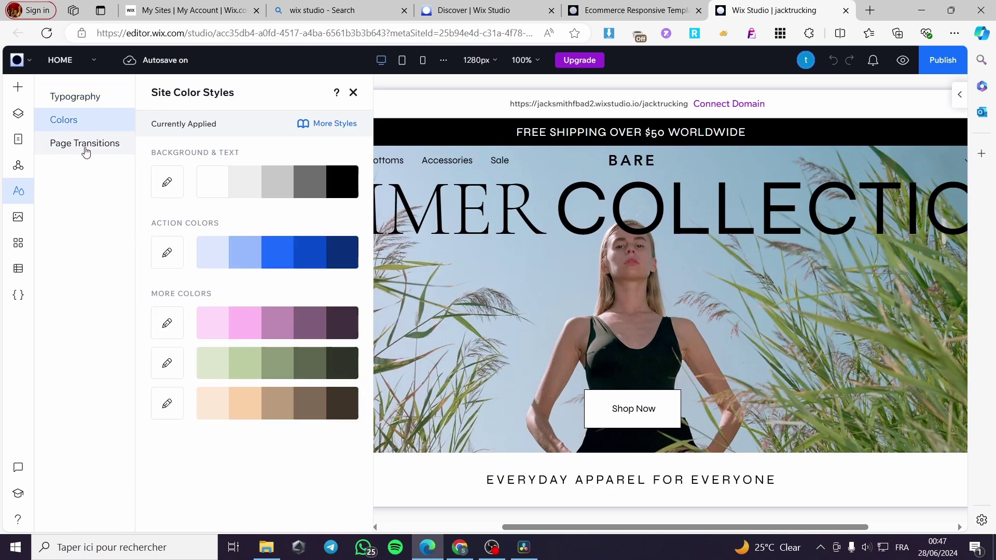
left_click(86, 151)
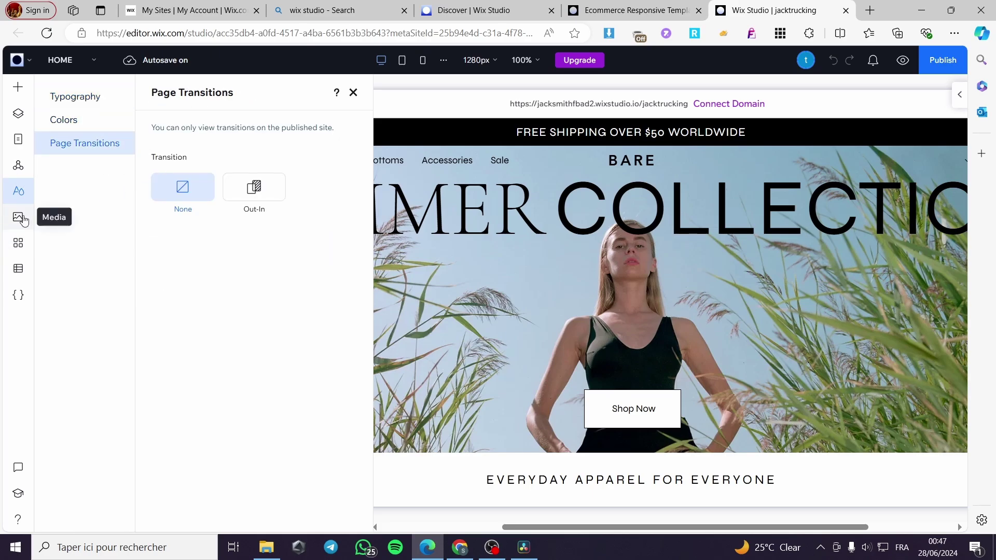
left_click(17, 216)
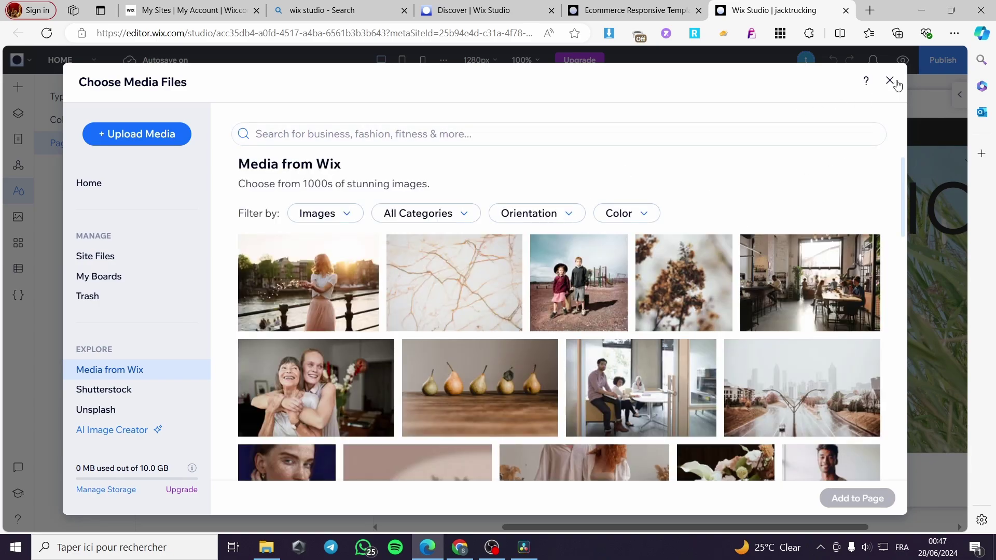
key("Escape")
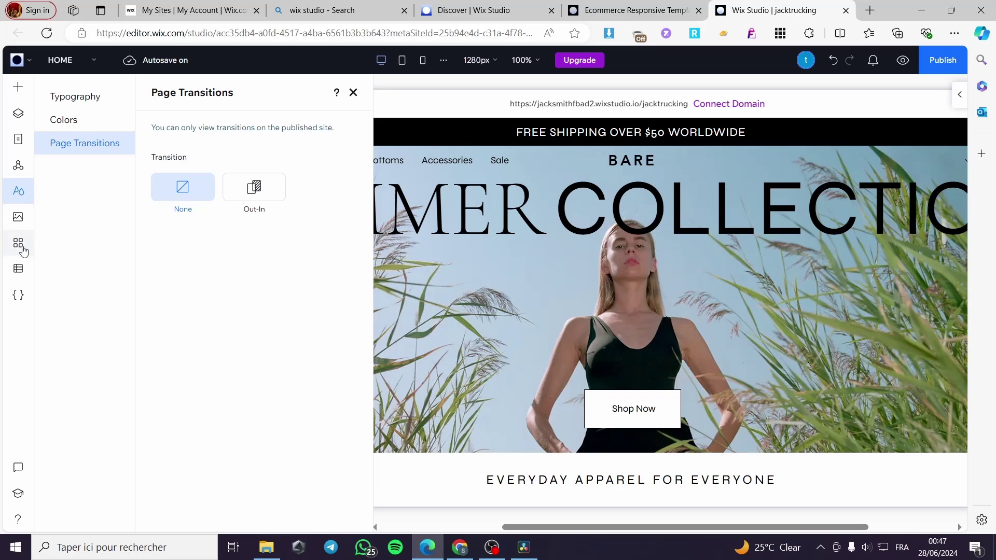
- Browse the App Market's recommended, trending and Wix business apps, then return to the page canvas
left_click(19, 244)
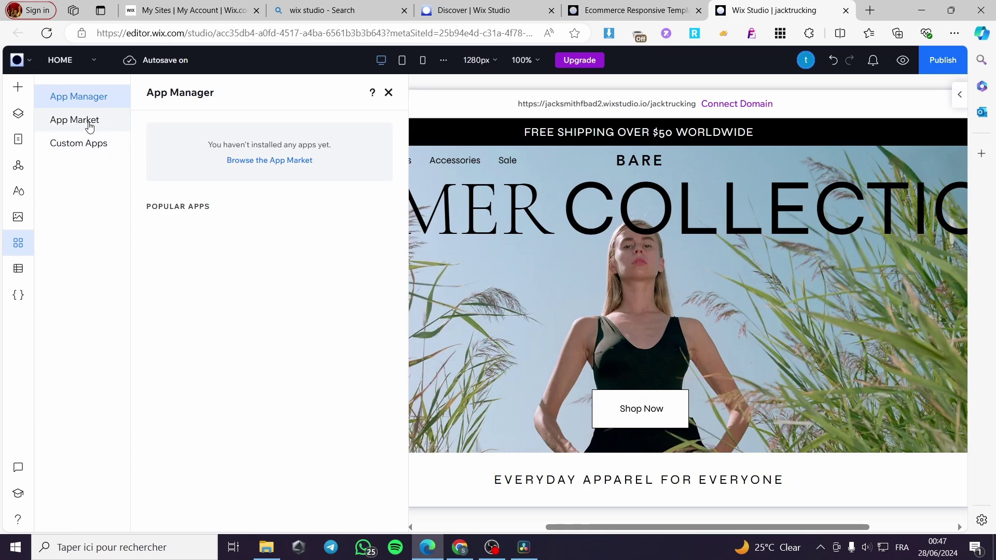
left_click(92, 121)
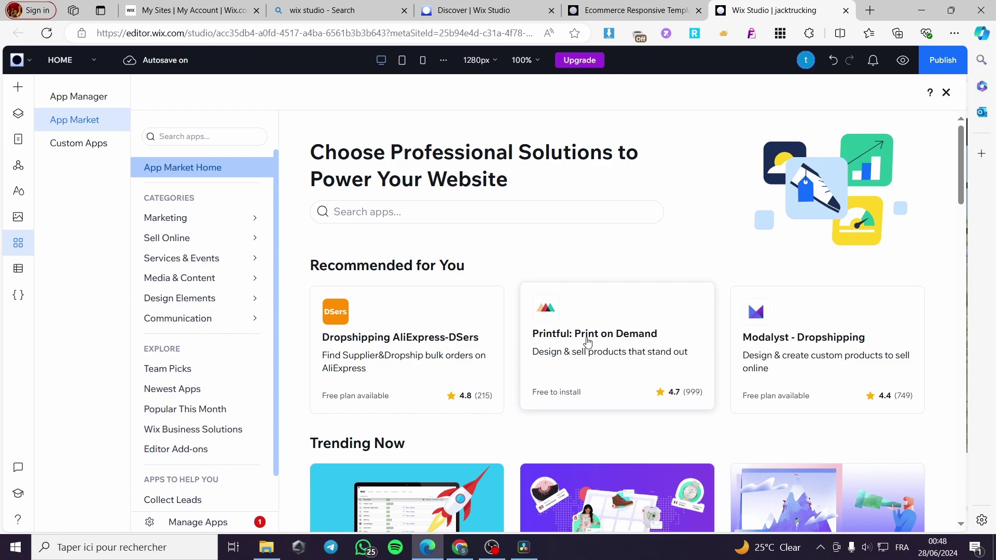
scroll(674, 336, "down", 6)
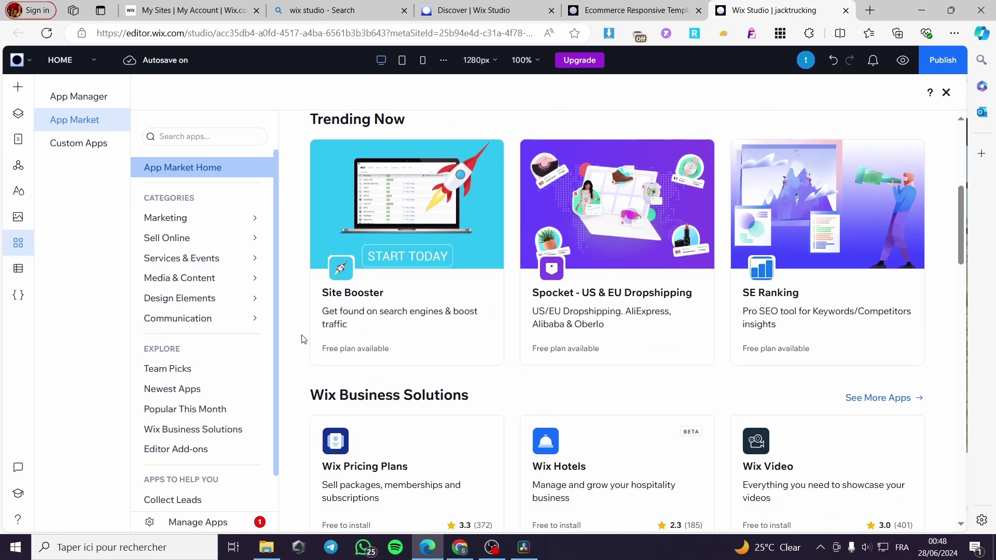
scroll(589, 327, "down", 2)
left_click(946, 92)
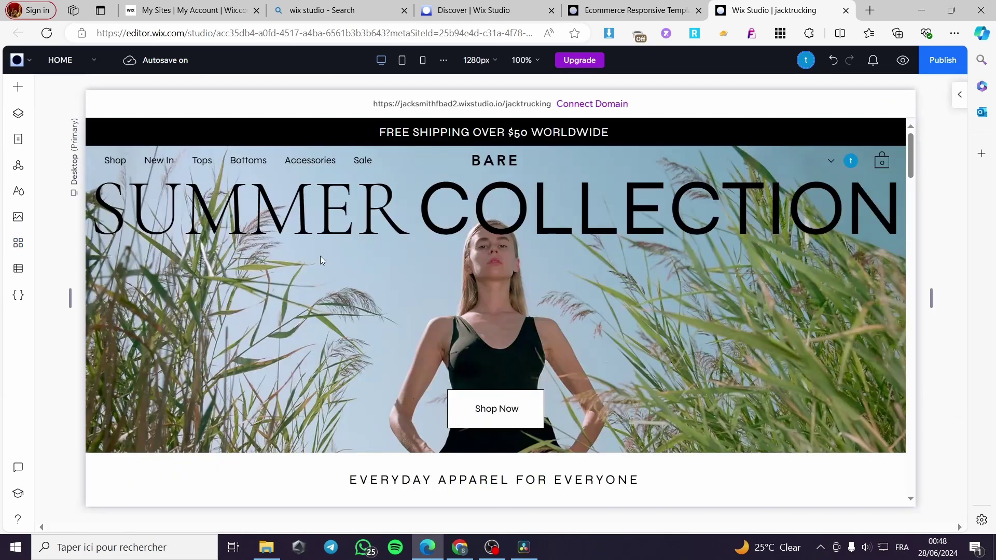
- Leave the home page canvas and open the site's dashboard
scroll(337, 285, "down", 4)
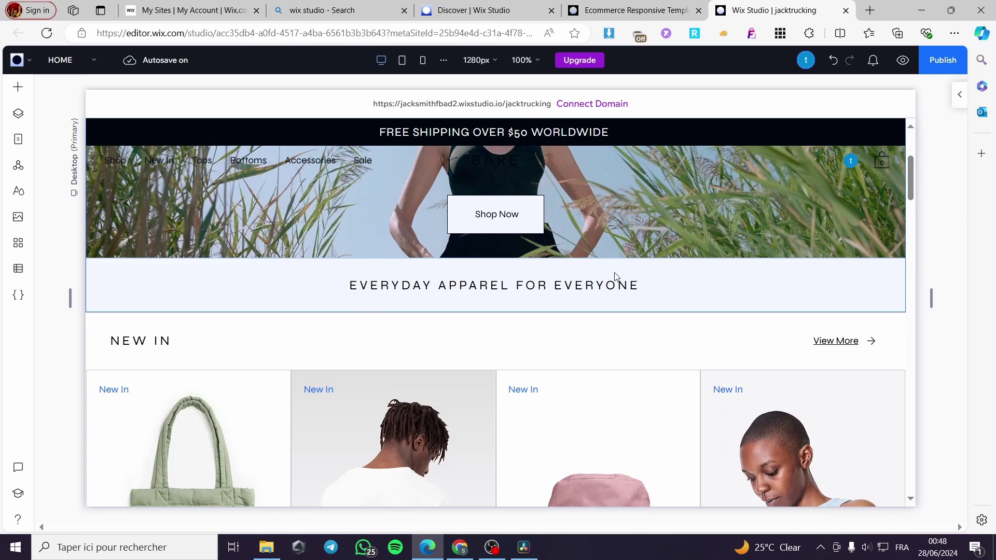
scroll(615, 280, "up", 4)
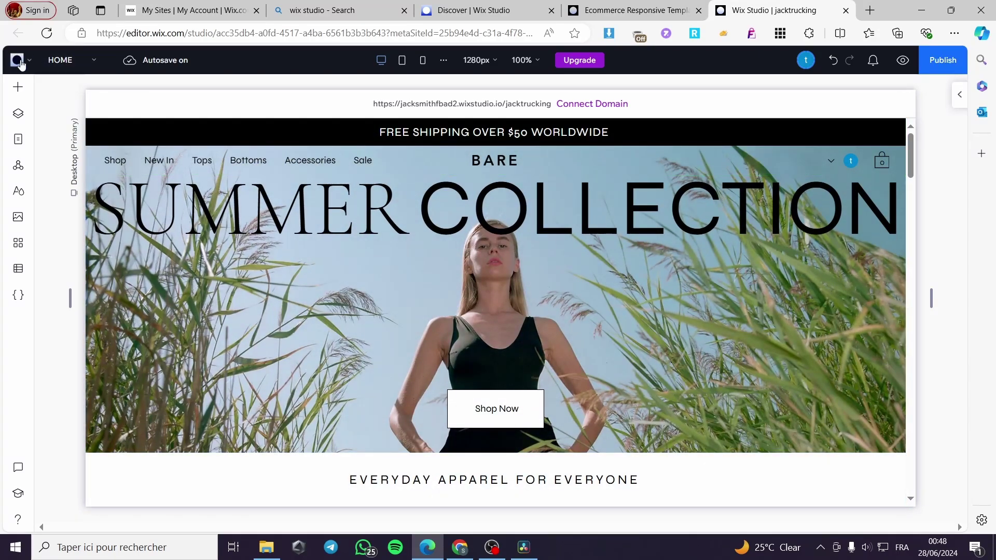
left_click(20, 61)
left_click(37, 92)
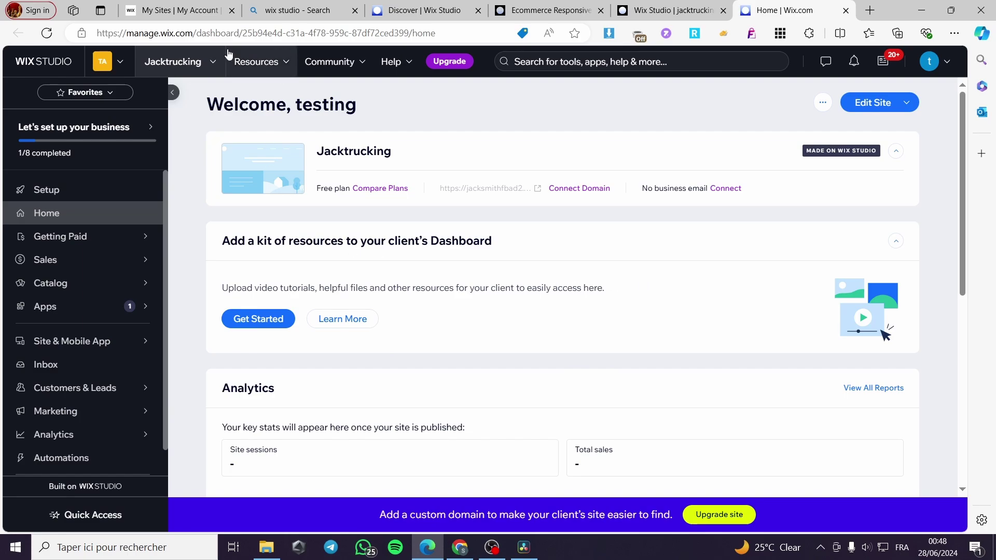
- Look over the list of sites in the account and the overview cards on the Jacktrucking dashboard home
left_click(214, 62)
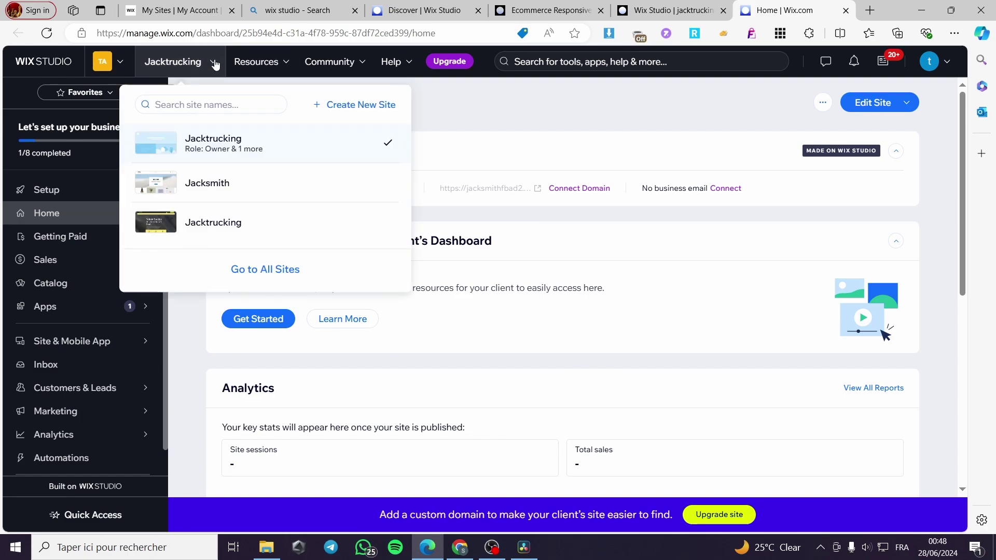
mouse_move(106, 242)
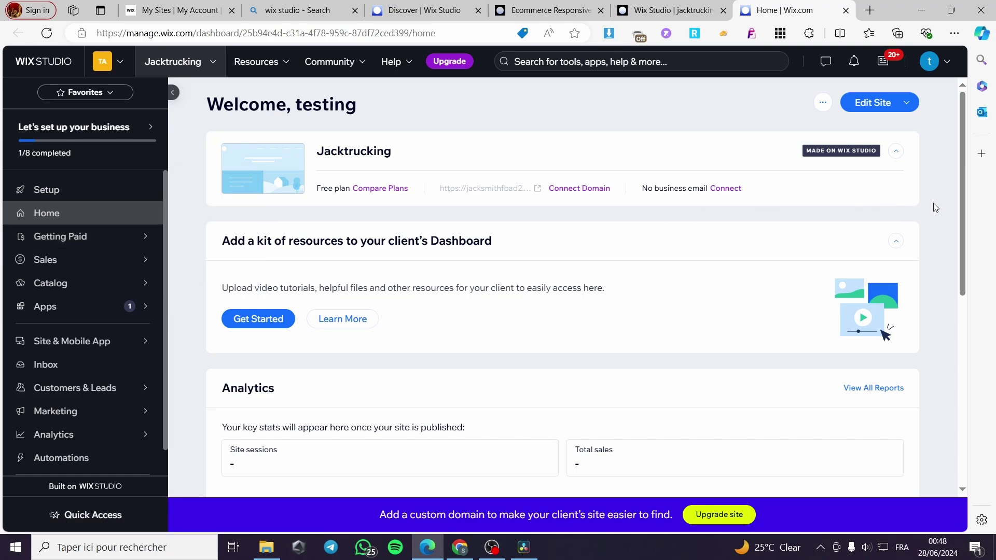
scroll(534, 300, "down", 5)
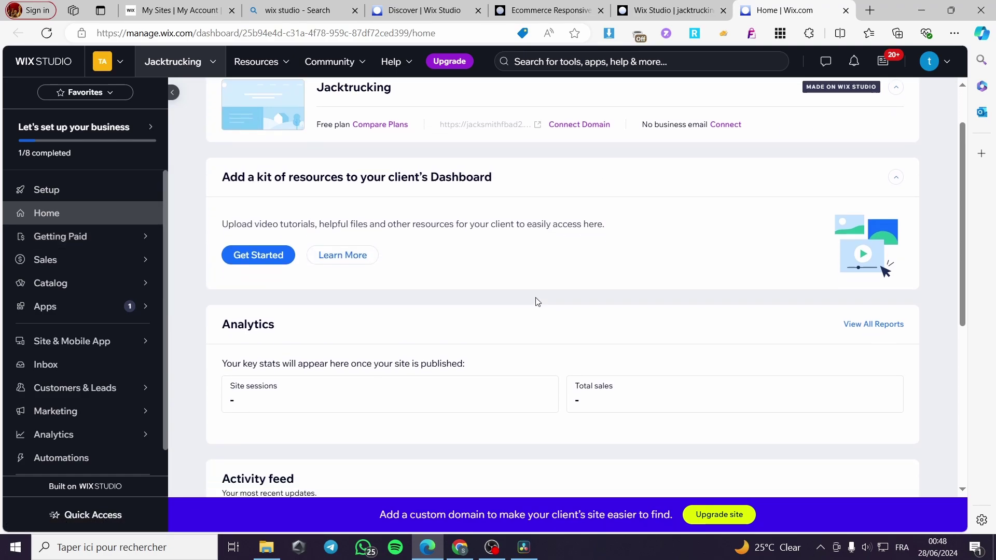
scroll(303, 253, "up", 5)
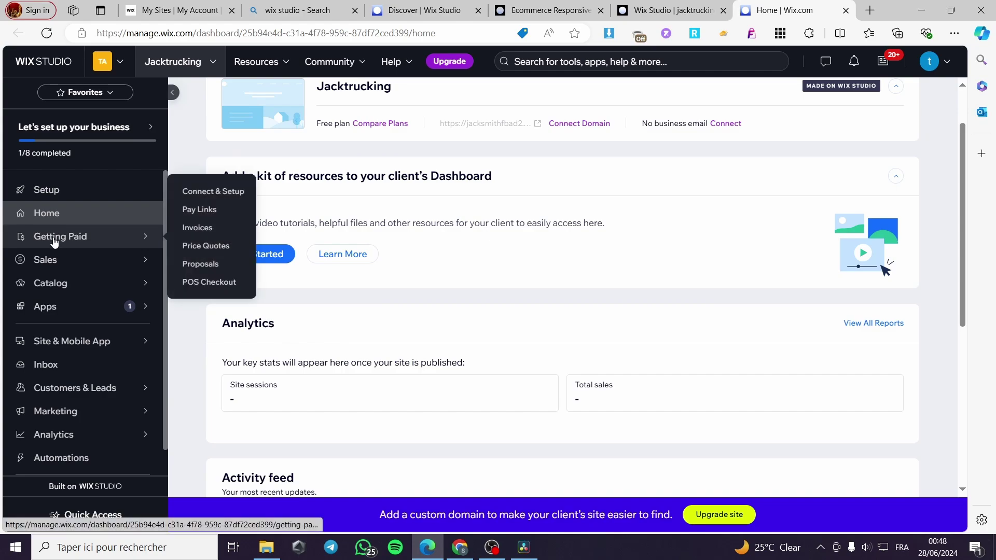
- Review the Getting Paid page and the payment methods that can be connected, without connecting one
left_click(54, 241)
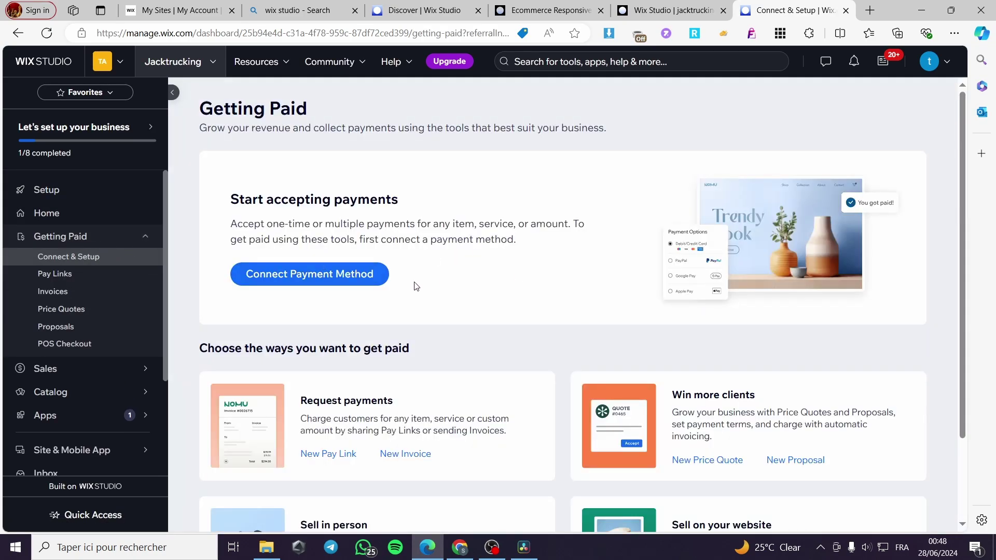
scroll(519, 310, "down", 2)
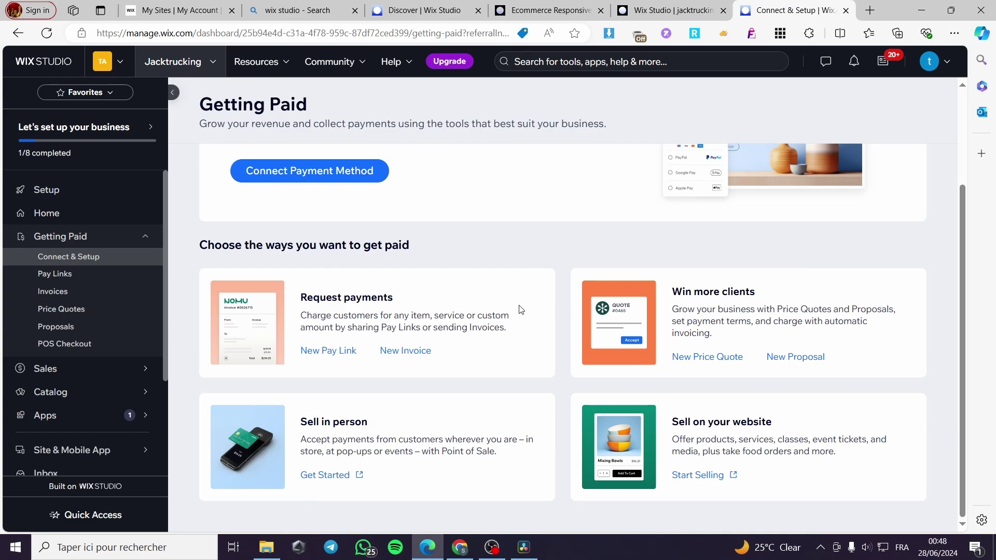
scroll(519, 309, "up", 2)
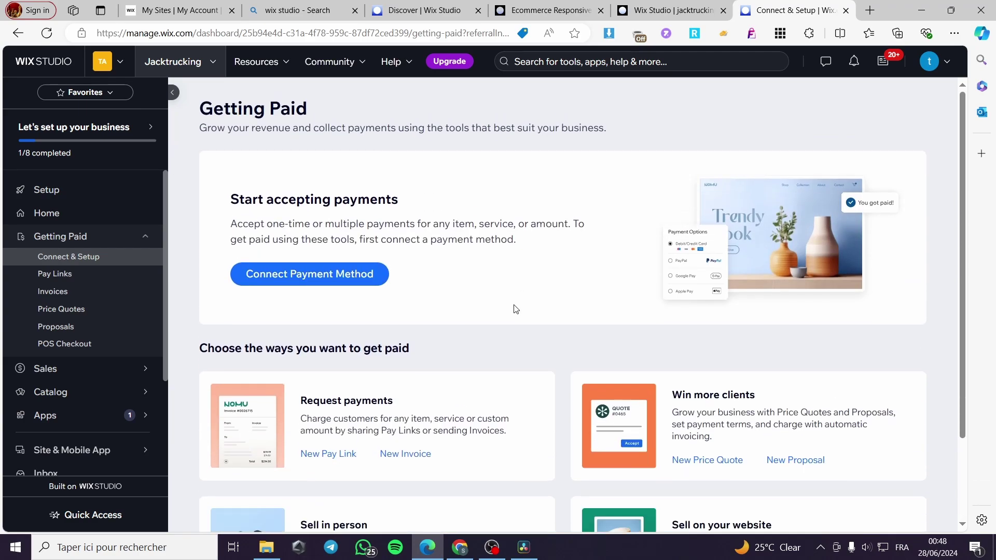
left_click(300, 275)
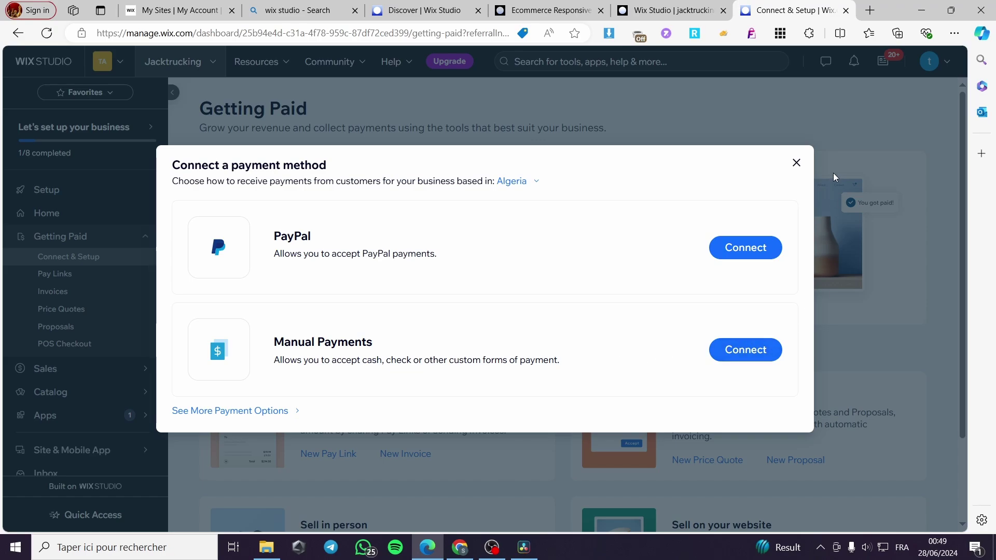
left_click(797, 163)
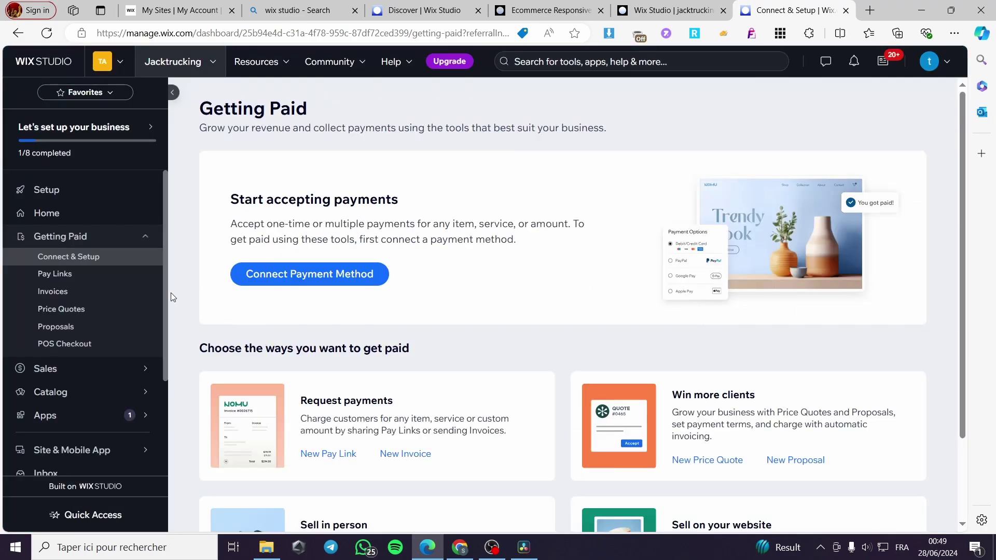
- Review the Pay Links, Invoices, Price Quotes and POS Checkout pages of the dashboard, and open the Setup page
left_click(65, 282)
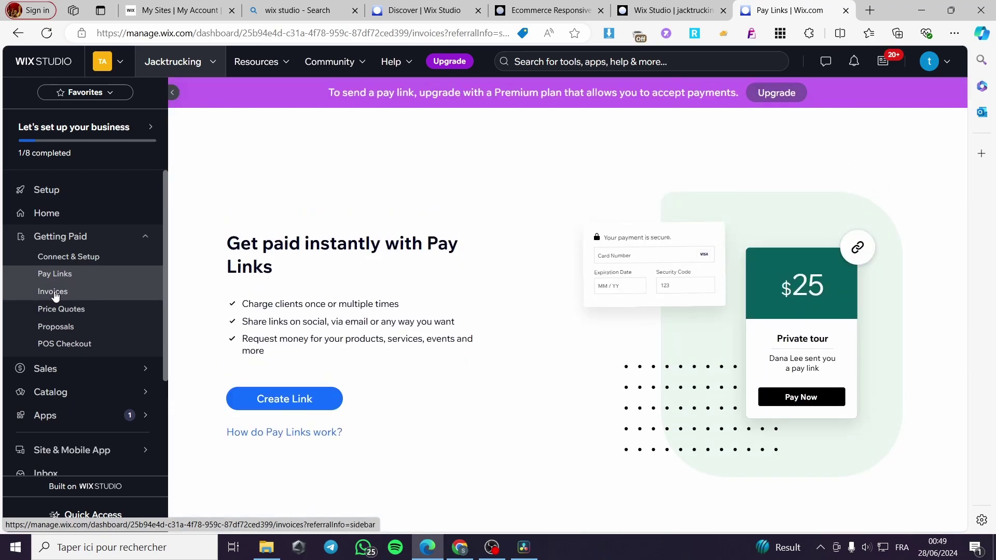
left_click(51, 293)
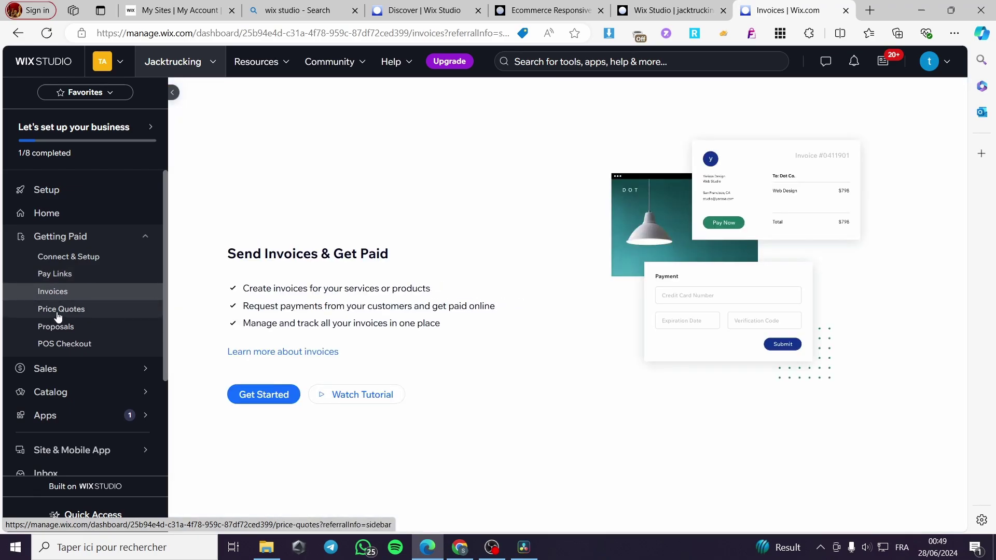
left_click(59, 314)
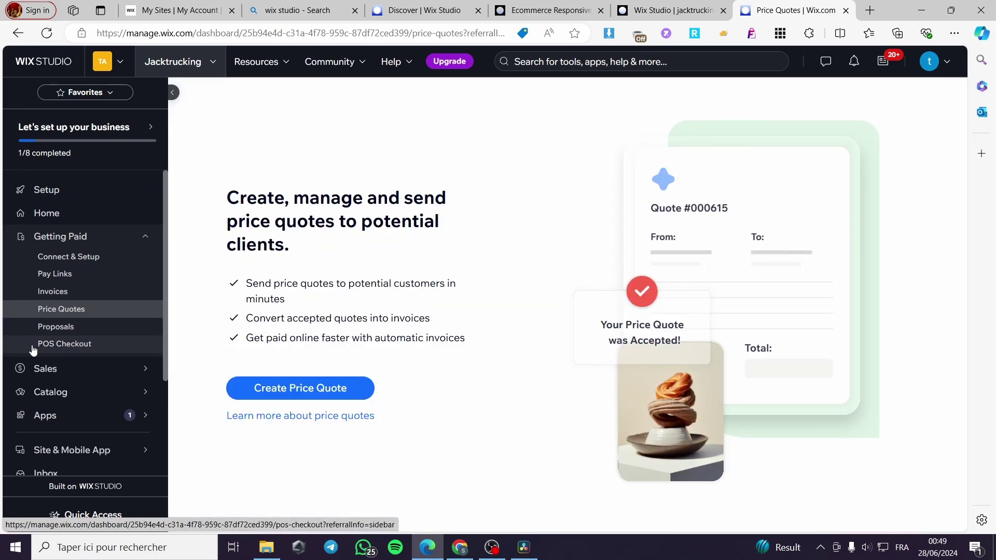
left_click(63, 347)
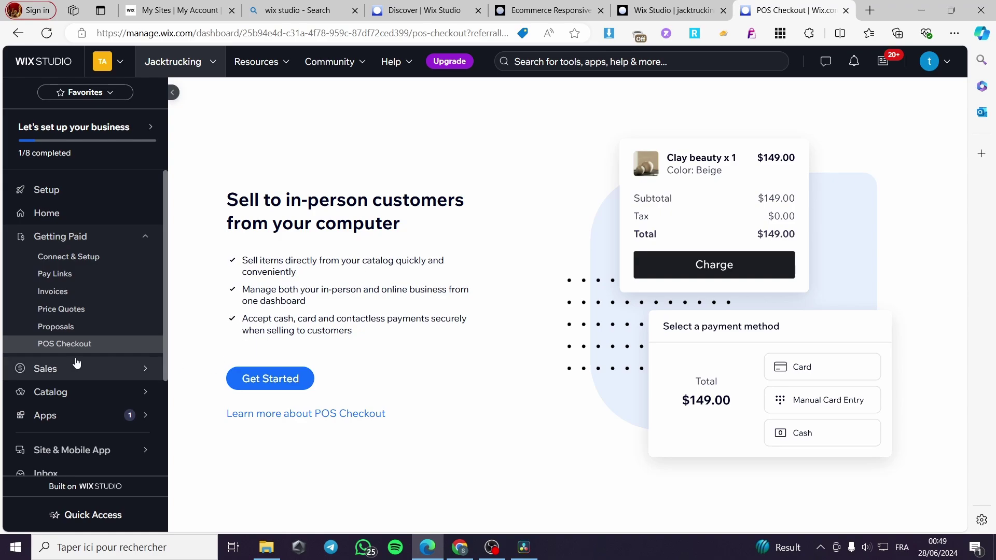
scroll(88, 353, "down", 2)
scroll(130, 355, "up", 2)
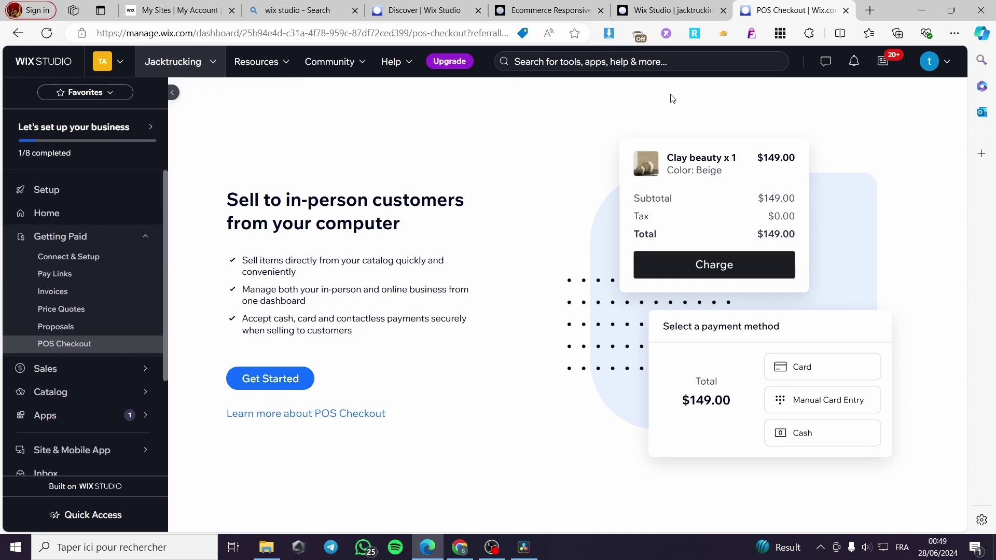
left_click(139, 193)
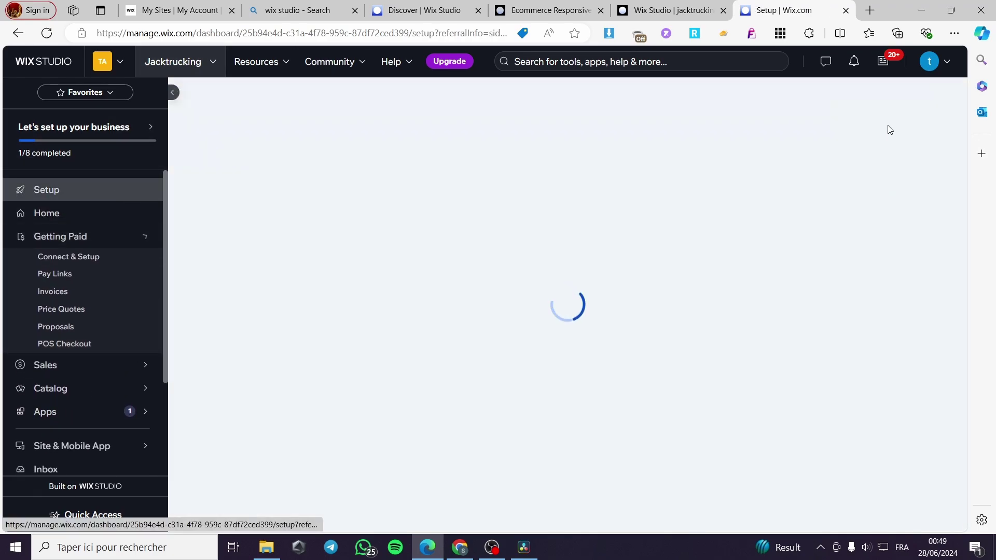
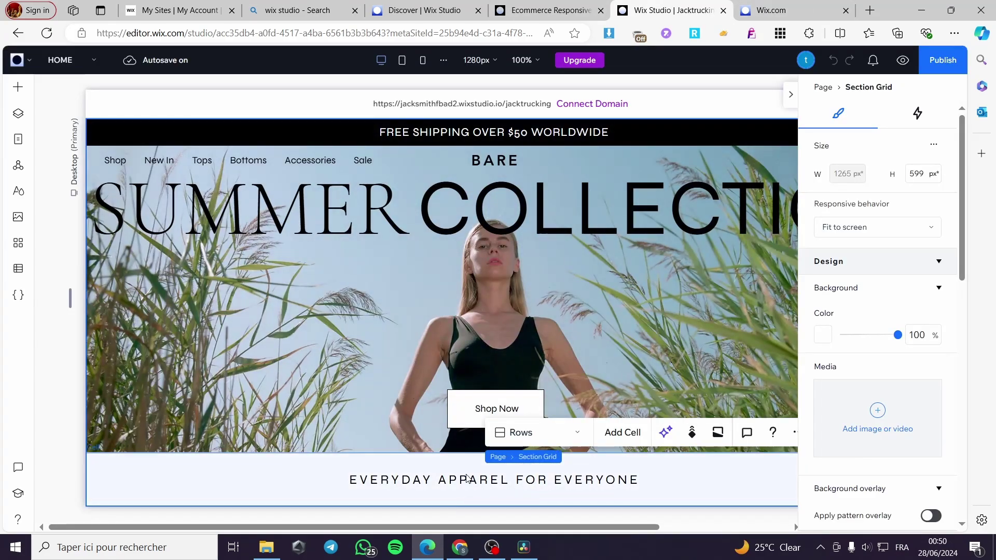
- Change the text of the Shop Now button on the home page's hero image to "Buy Now"
left_click(374, 320)
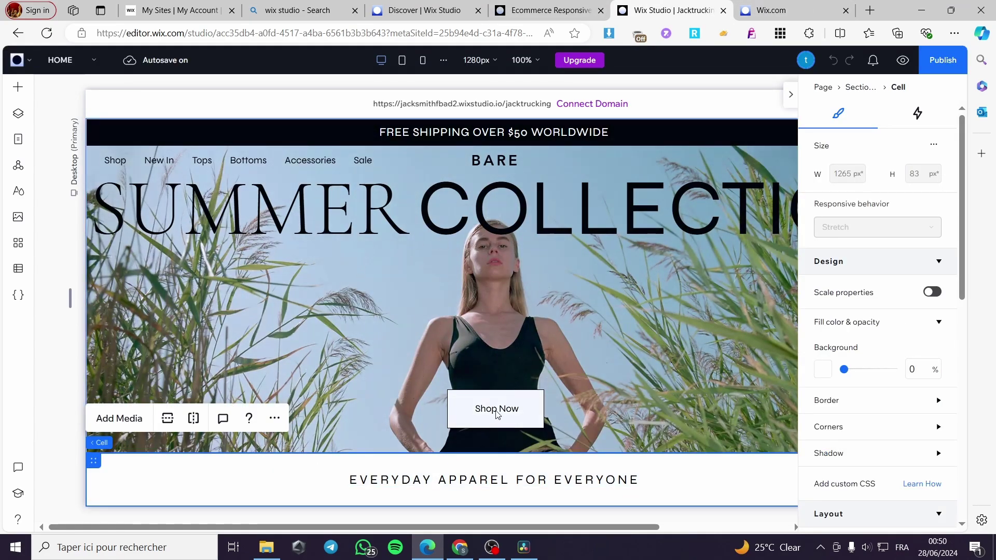
left_click(513, 408)
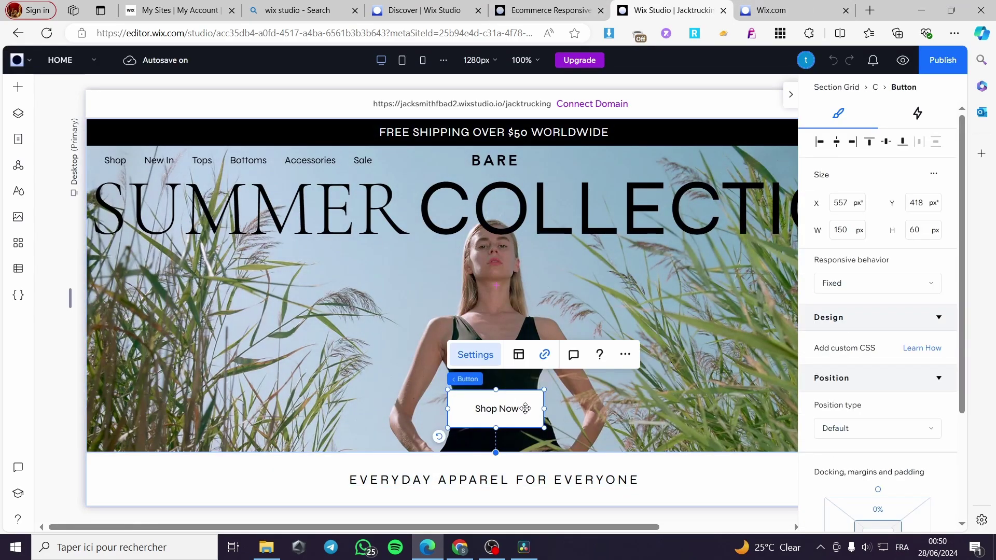
double_click(525, 408)
scroll(743, 385, "down", 1)
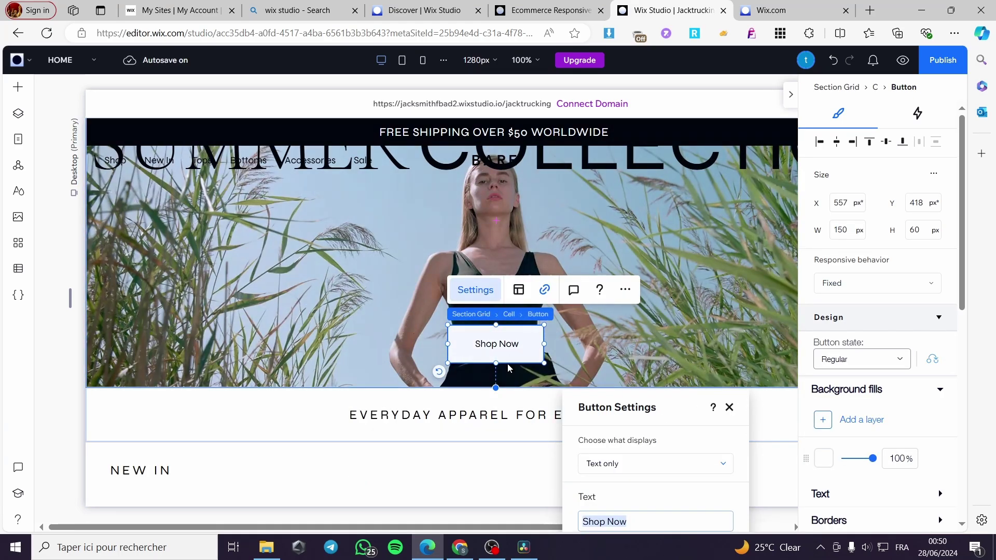
left_click(480, 352)
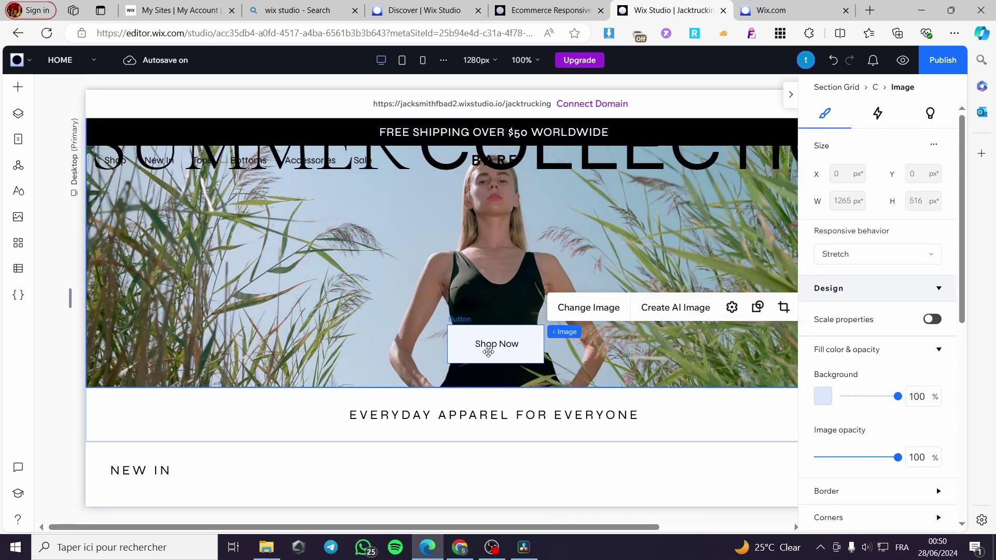
double_click(510, 350)
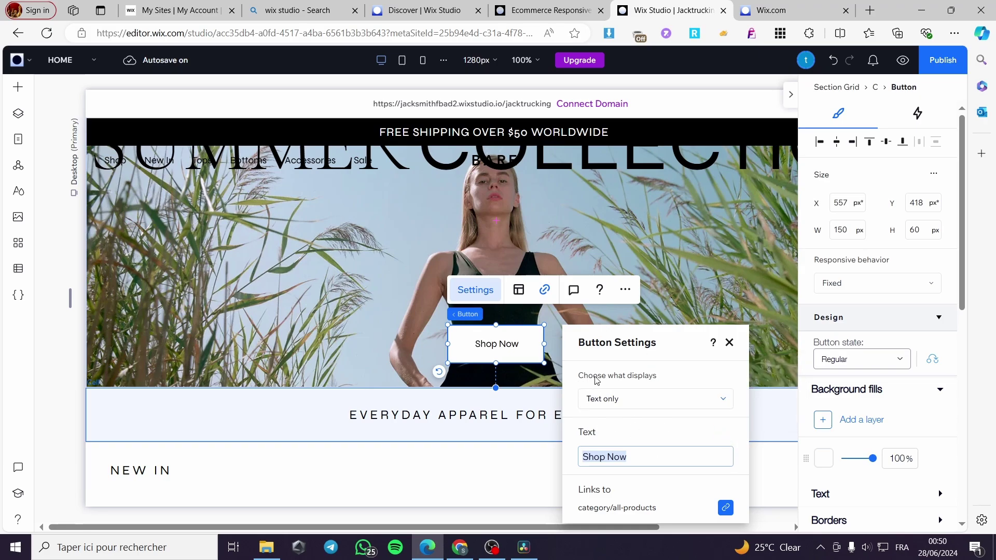
left_click(687, 404)
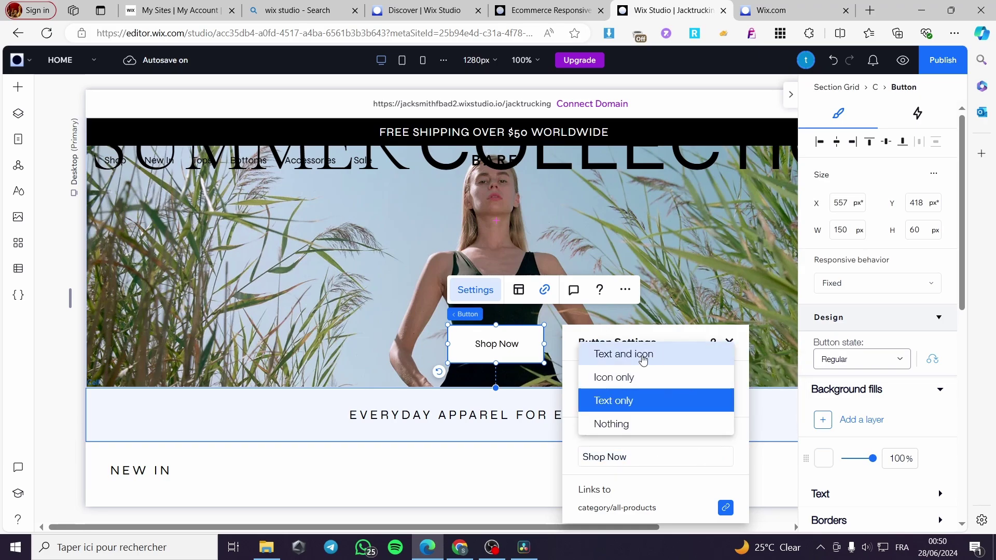
left_click(669, 402)
triple_click(653, 456)
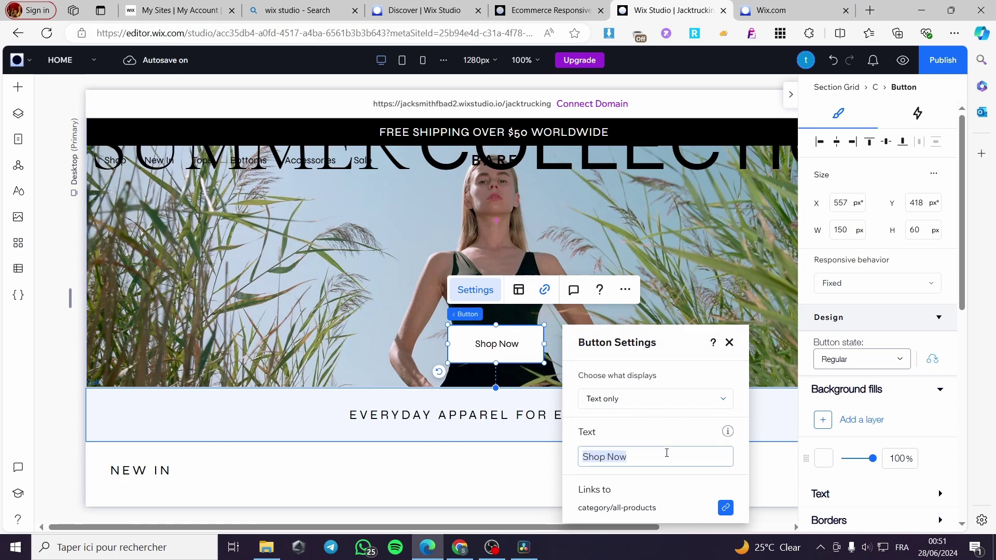
type("Buy")
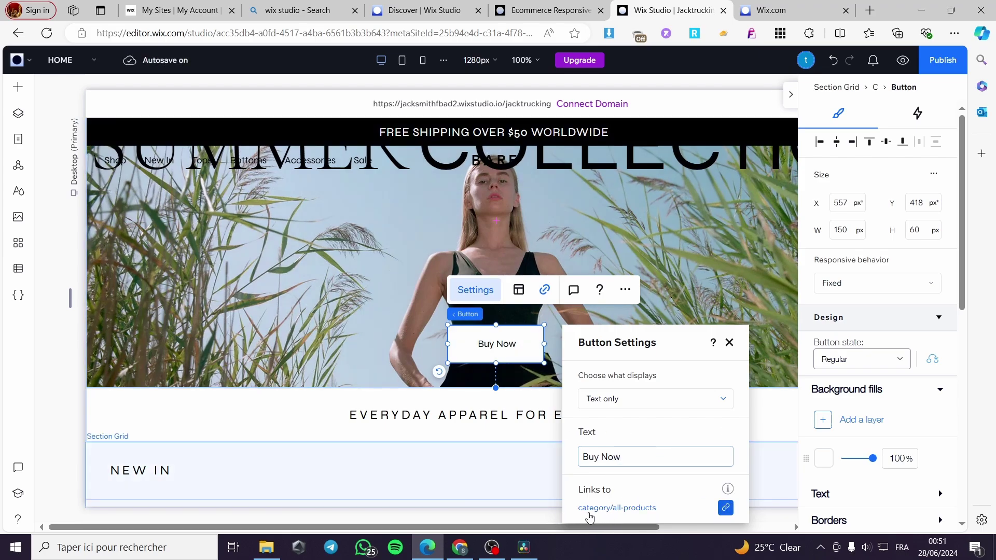
left_click(729, 342)
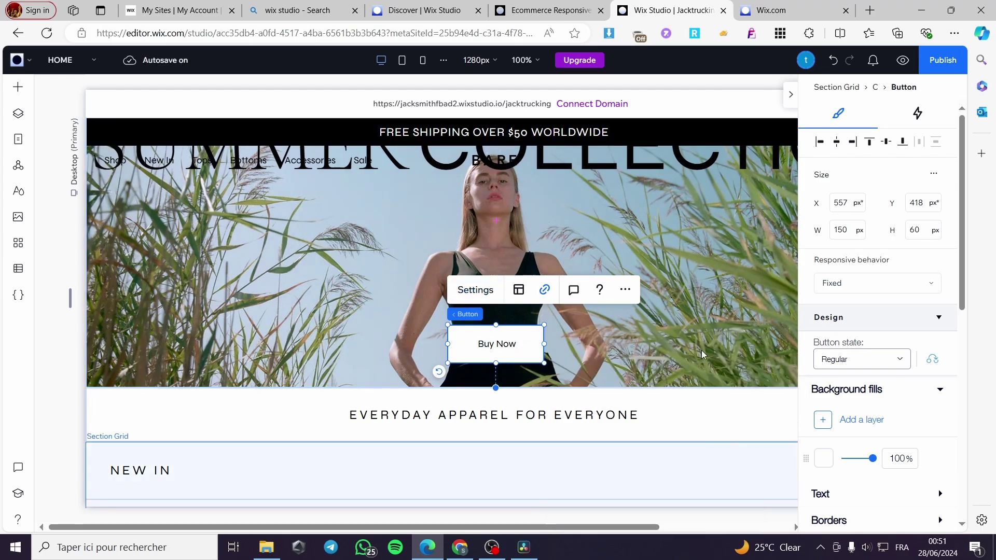
scroll(651, 413, "up", 1)
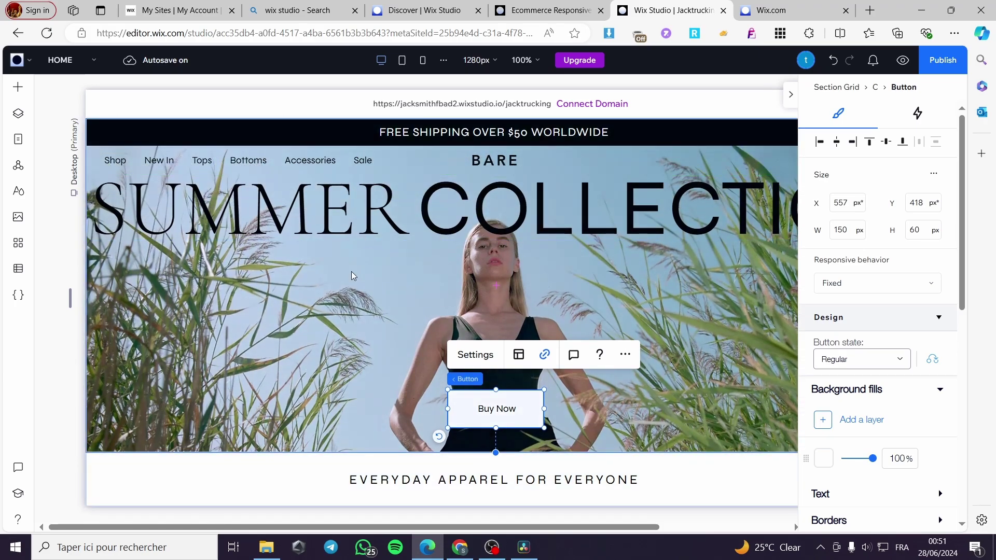
- Examine the Wix media library and the computer upload option for changing the hero image, without replacing it
left_click(459, 336)
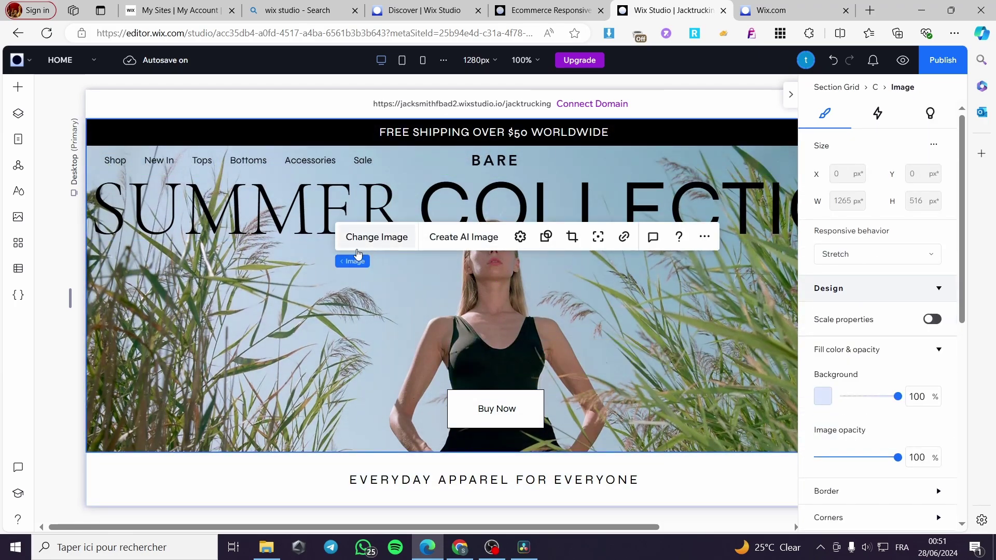
left_click(379, 238)
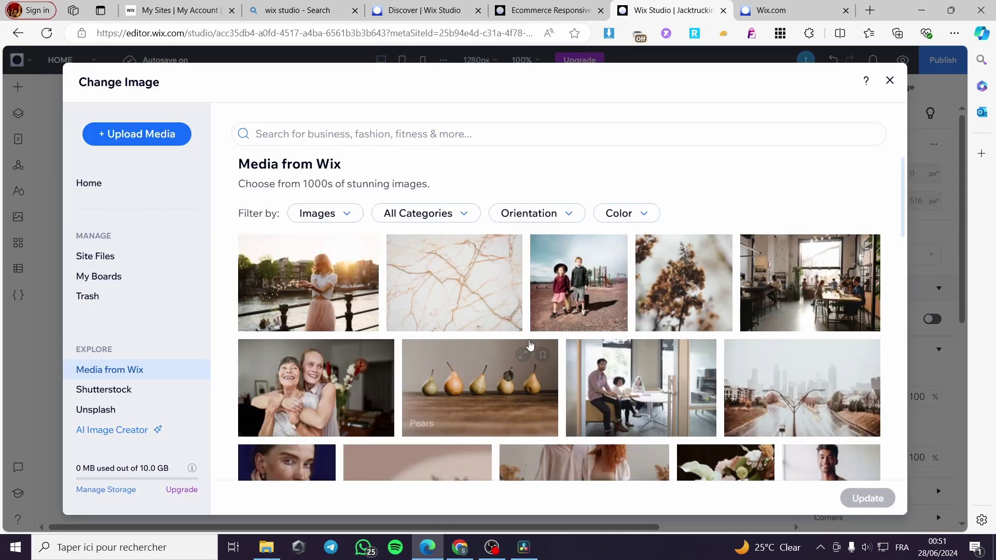
scroll(684, 317, "down", 1)
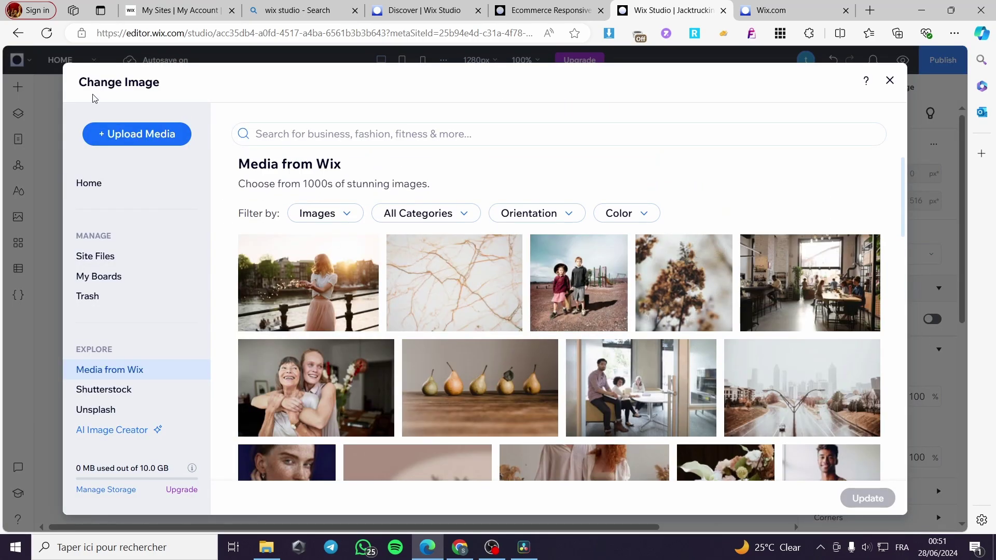
left_click(116, 134)
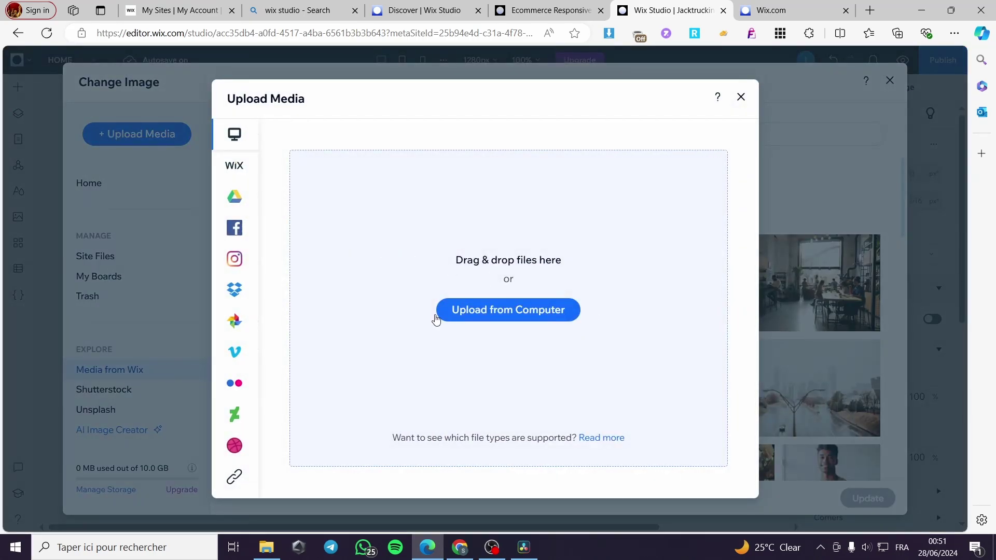
left_click(563, 307)
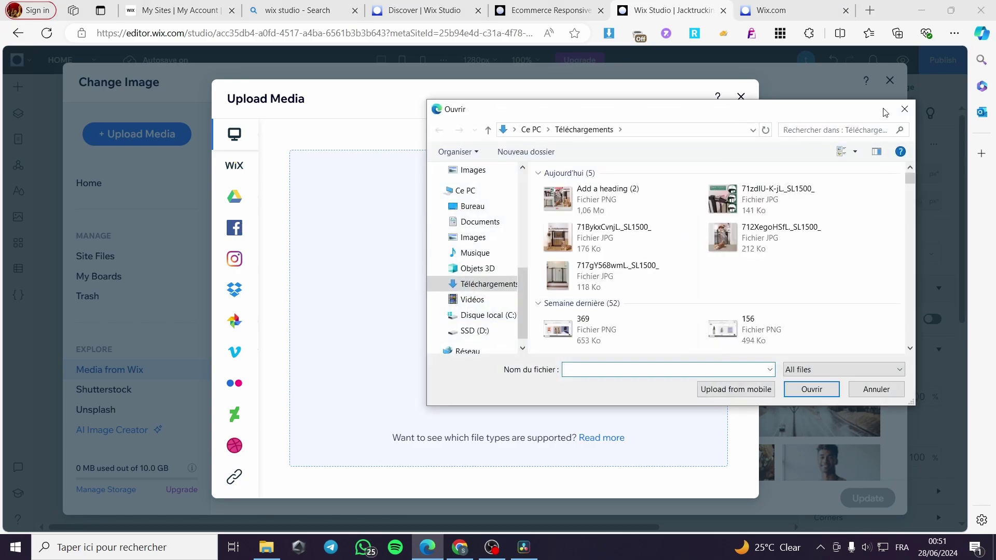
left_click(741, 96)
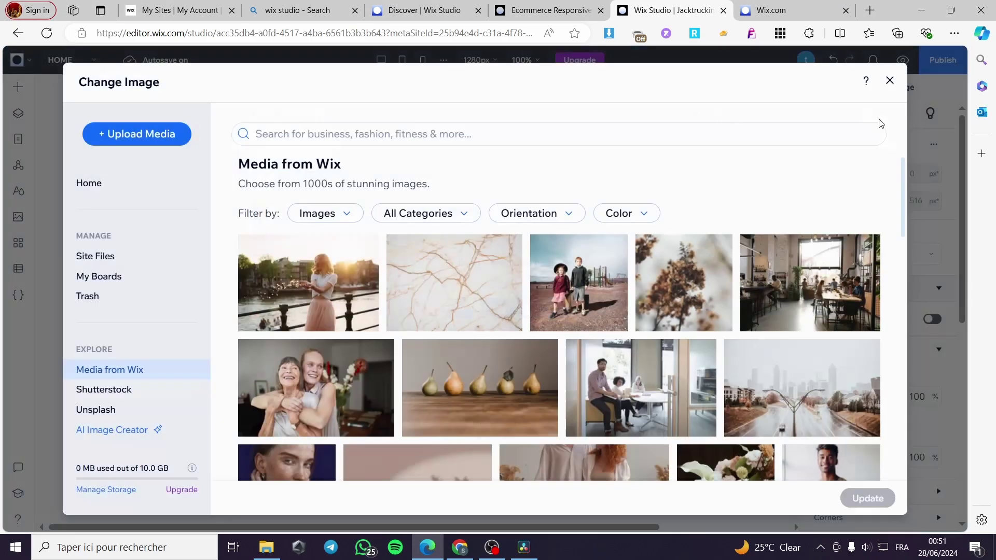
left_click(890, 81)
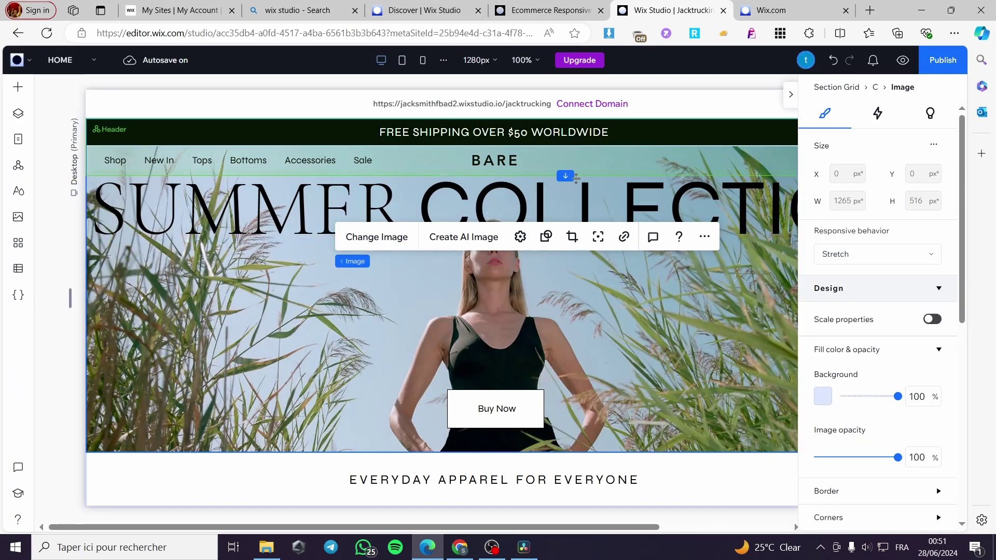
- Review the header's horizontal menu items and the item types that can be added, without adding one
left_click(185, 150)
left_click(186, 159)
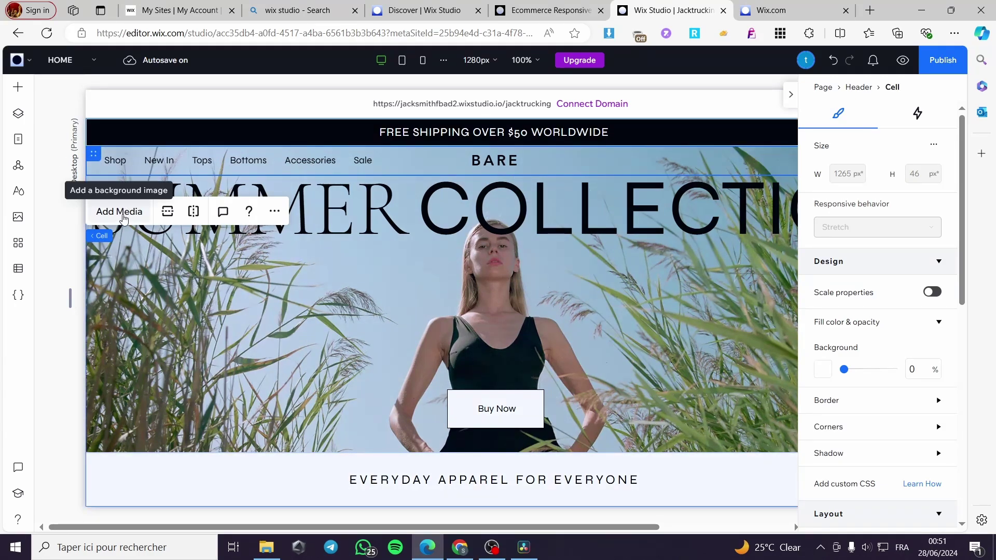
left_click(141, 165)
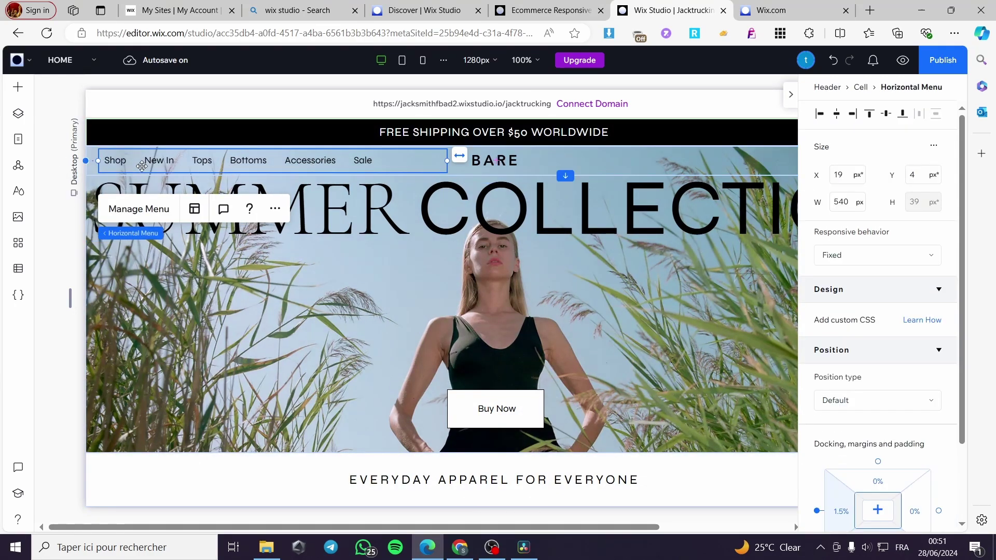
left_click(161, 218)
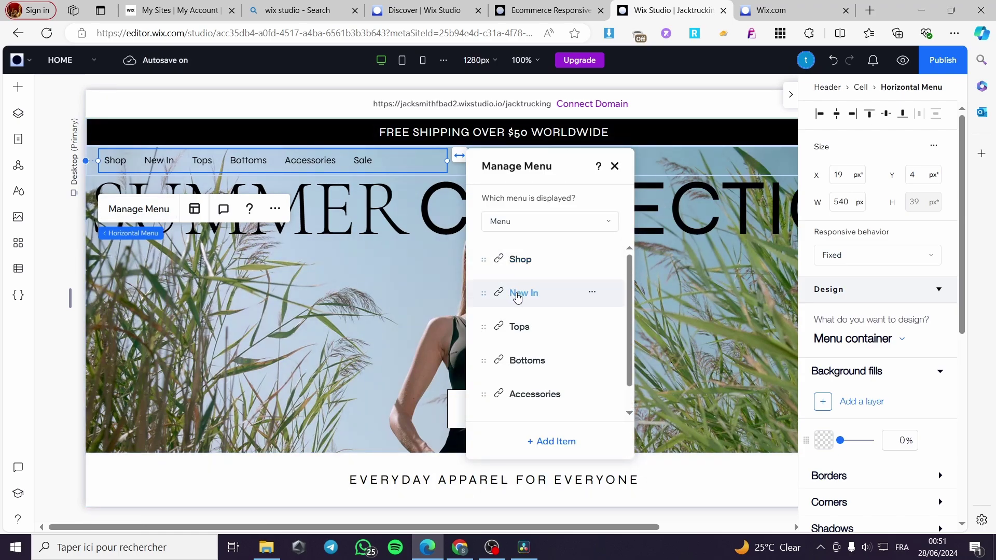
scroll(562, 325, "down", 1)
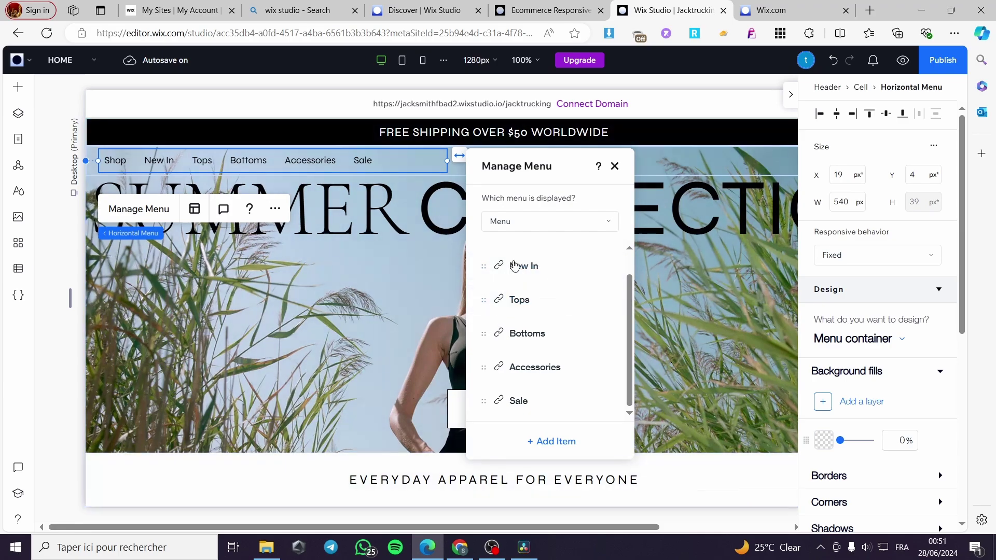
left_click(549, 445)
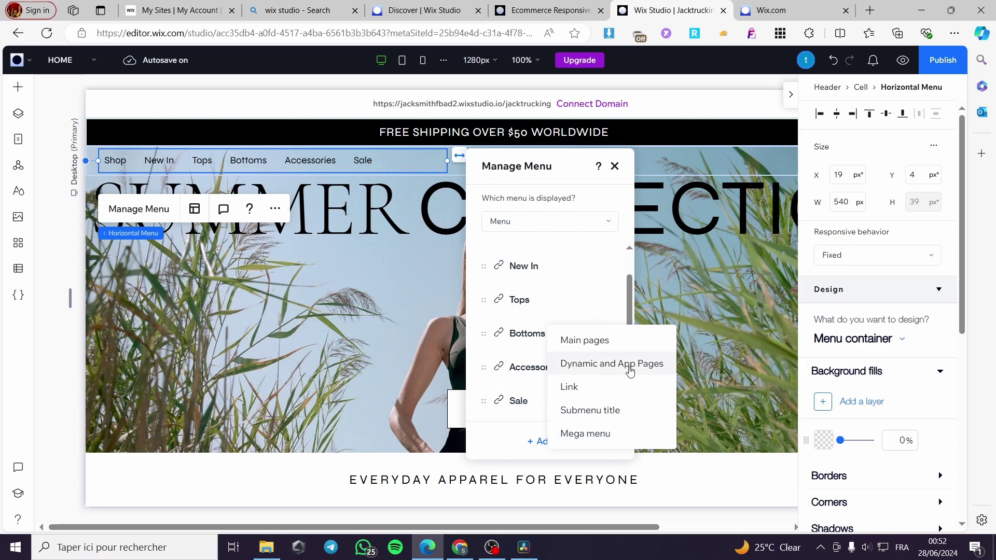
left_click(614, 166)
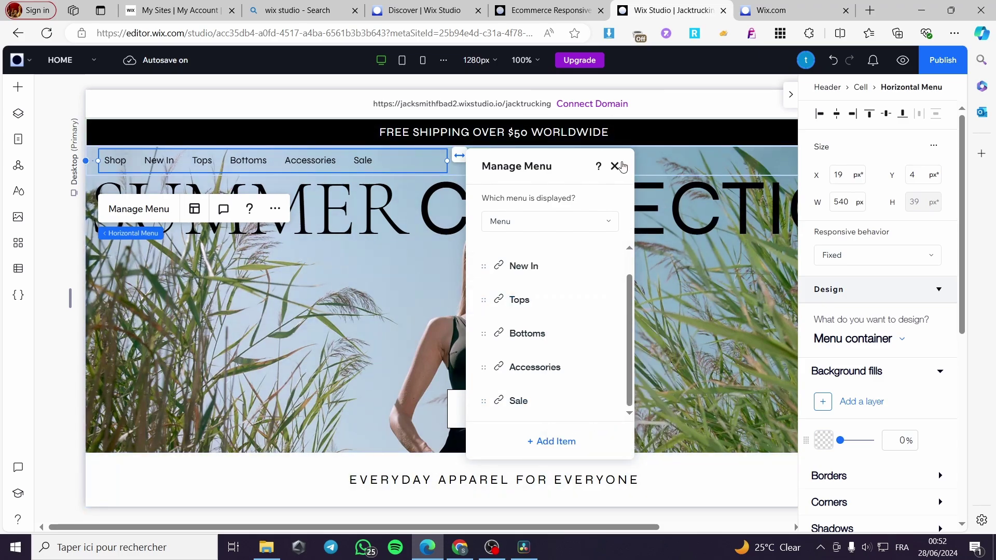
left_click(614, 166)
- Open the store's product management from the New In product gallery on the home page and look through the product list
scroll(681, 314, "down", 2)
scroll(648, 326, "down", 5)
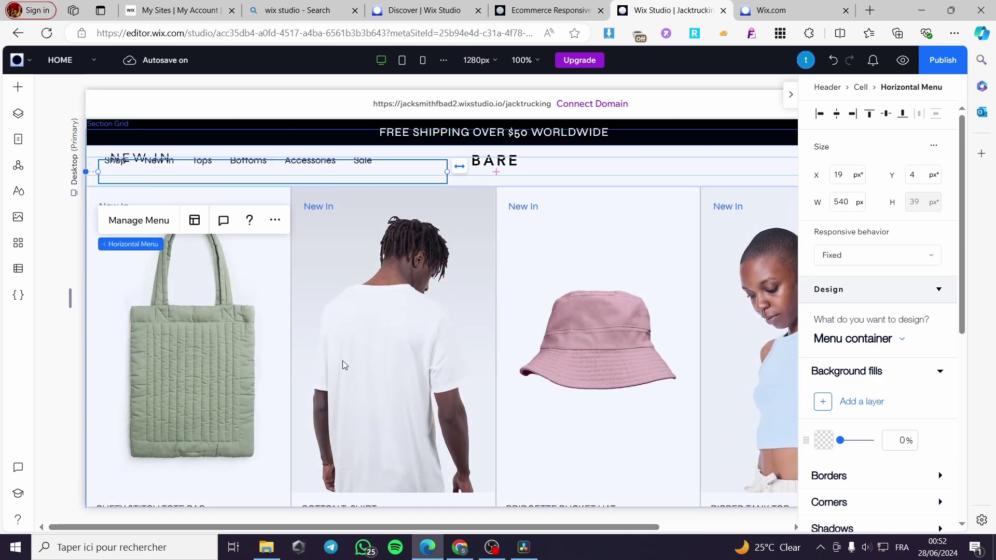
scroll(394, 311, "up", 2)
left_click(525, 240)
left_click(320, 278)
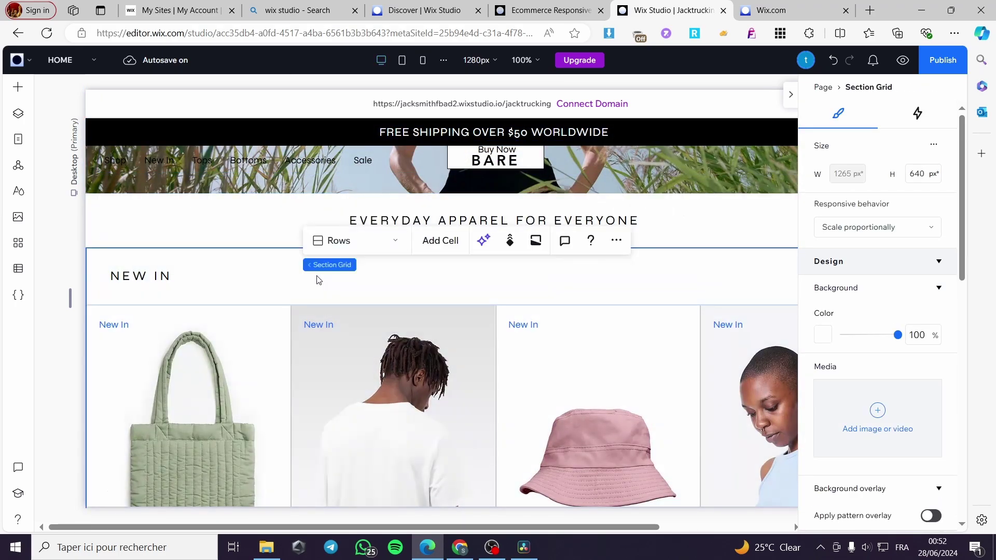
left_click(214, 397)
scroll(213, 391, "down", 3)
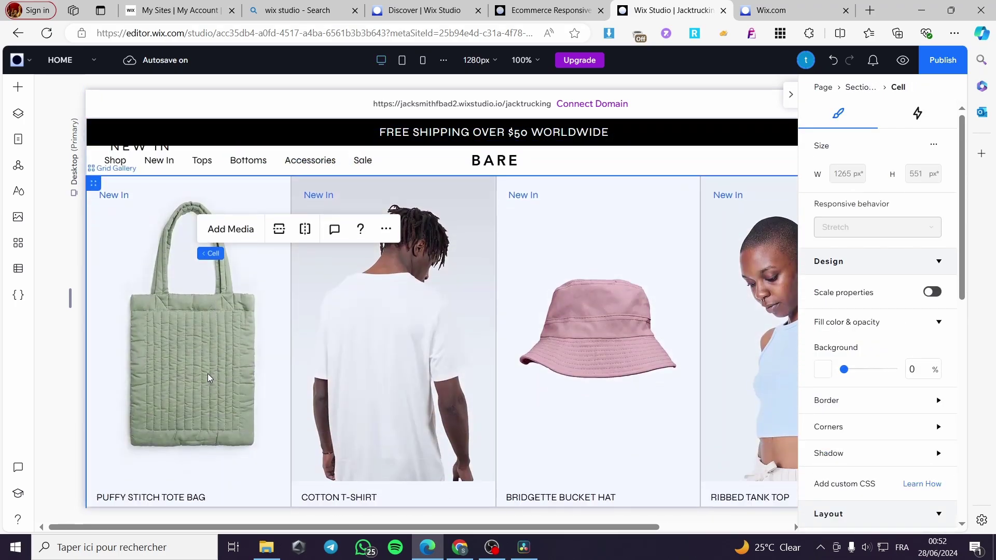
left_click(208, 376)
left_click(232, 343)
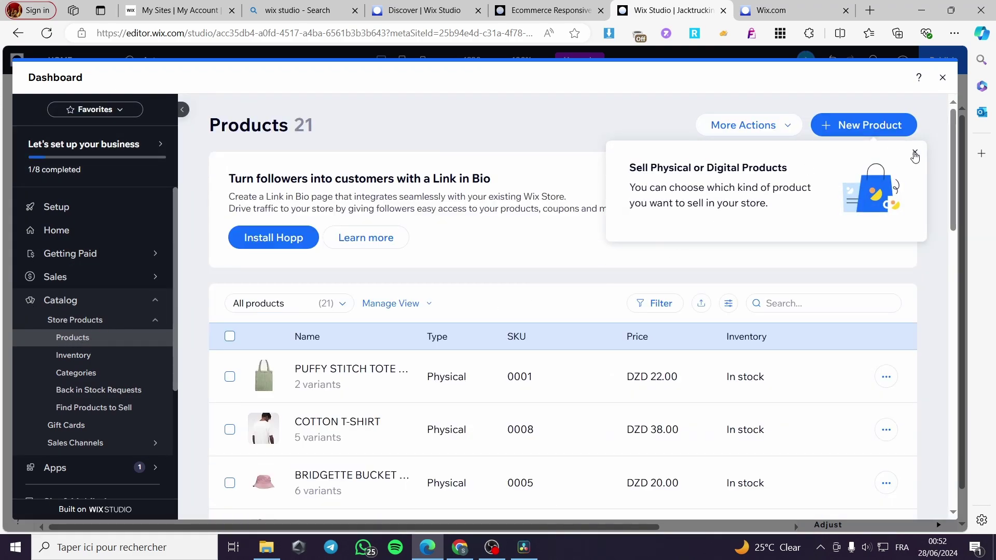
left_click(915, 155)
scroll(356, 418, "down", 10)
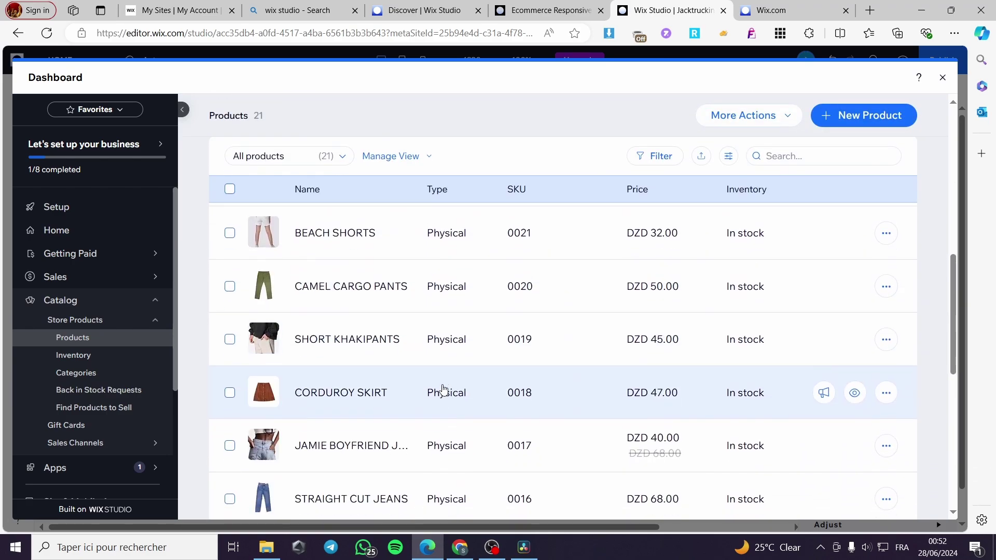
- Select all products in the store's list and review the new product types and the export and import options
scroll(444, 389, "down", 2)
scroll(423, 418, "up", 15)
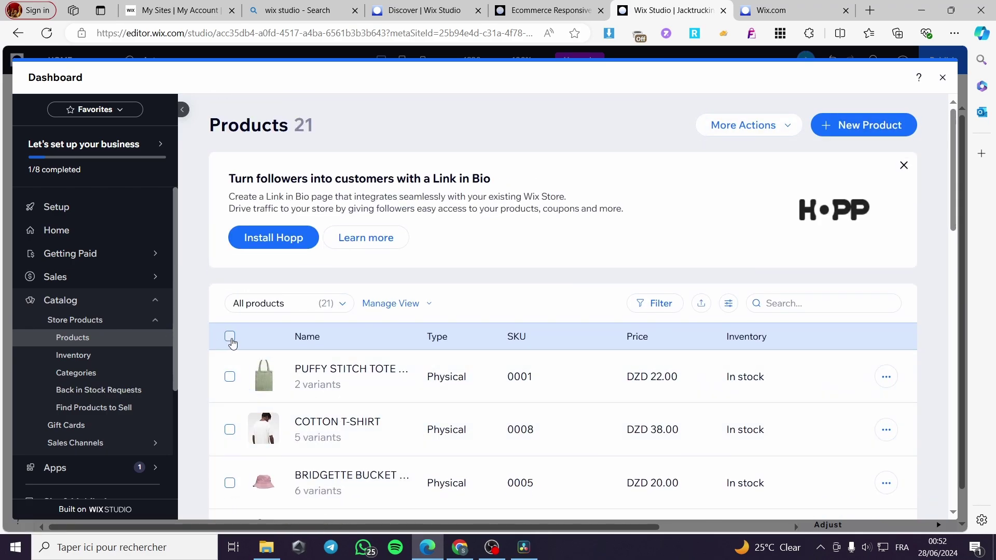
left_click(230, 338)
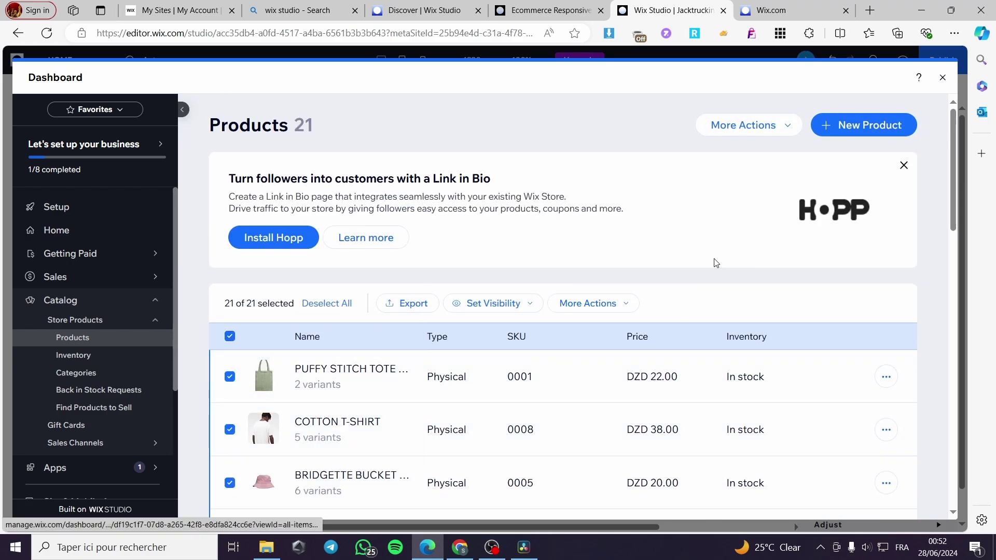
left_click(863, 134)
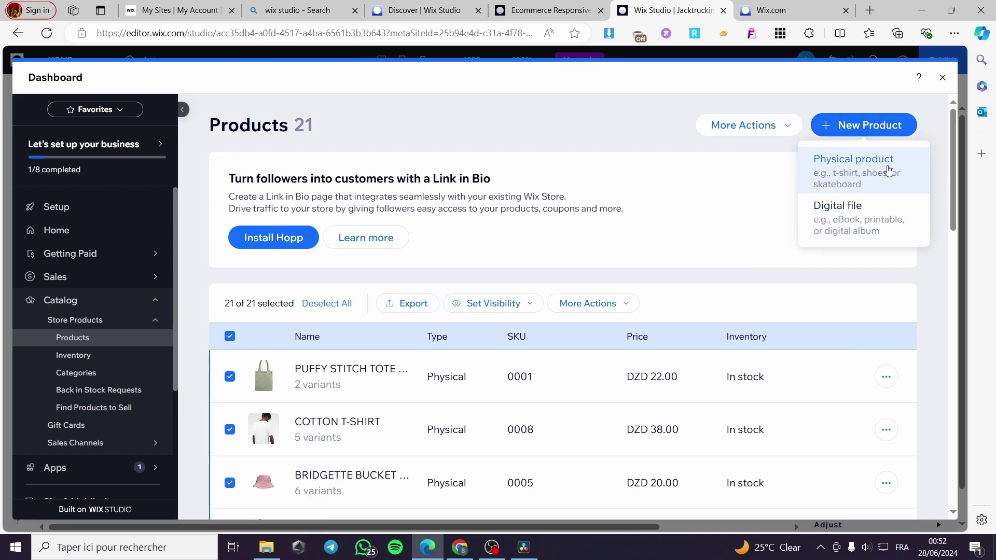
left_click(788, 126)
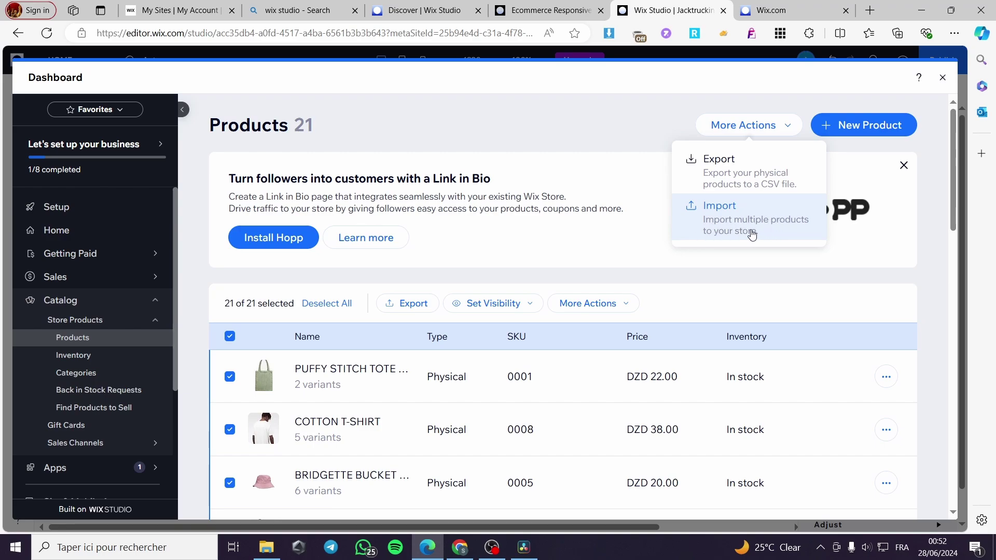
left_click(658, 184)
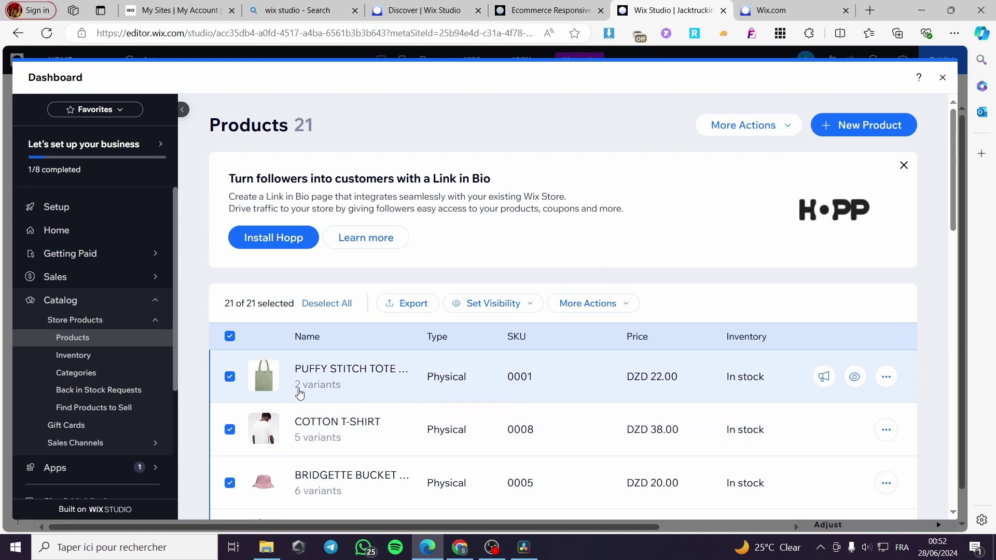
- Examine the product import dialog's CSV template download and upload options, without importing anything
scroll(338, 378, "down", 3)
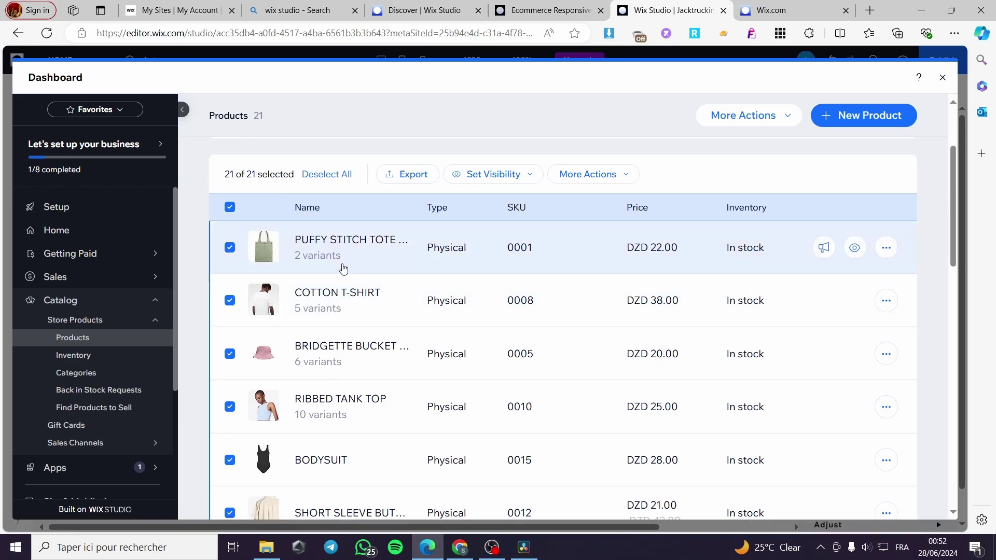
left_click(799, 117)
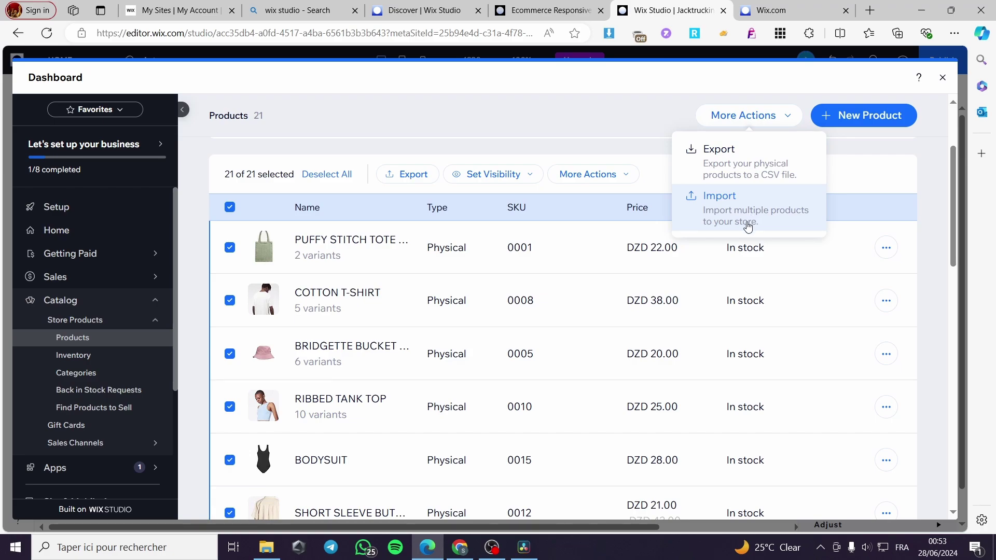
left_click(760, 220)
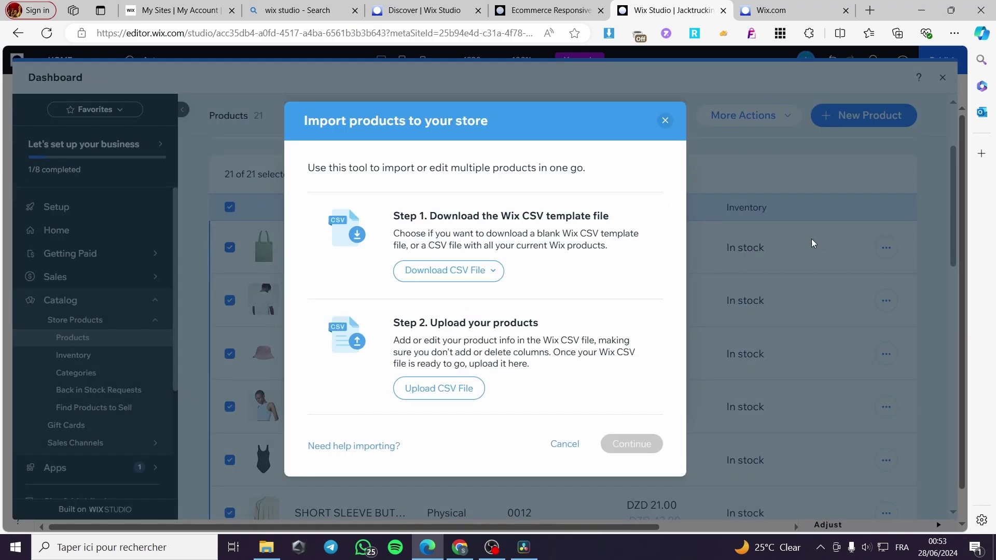
left_click(665, 120)
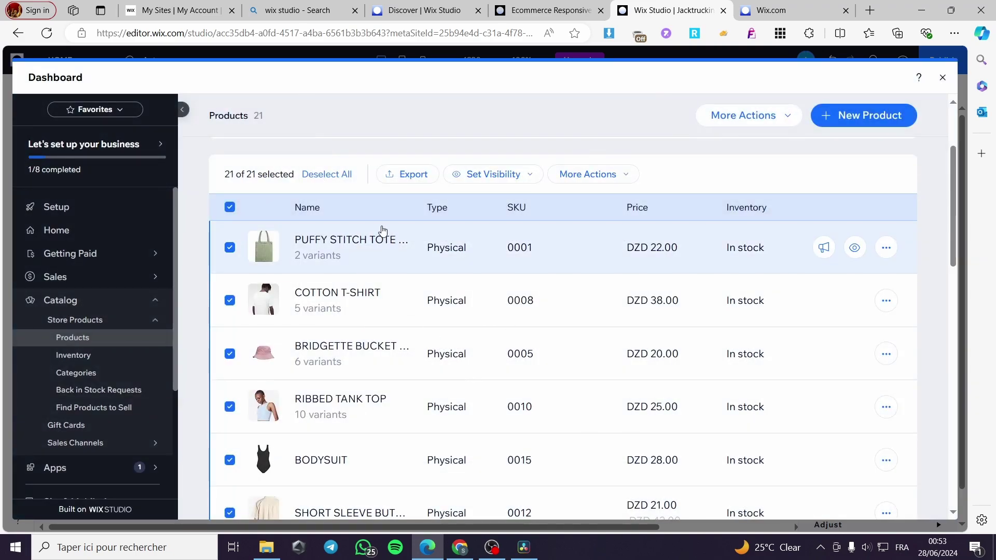
- Look through the product list, close the dashboard and collapse the inspector beside the home page's canvas
scroll(380, 235, "down", 4)
scroll(384, 238, "down", 6)
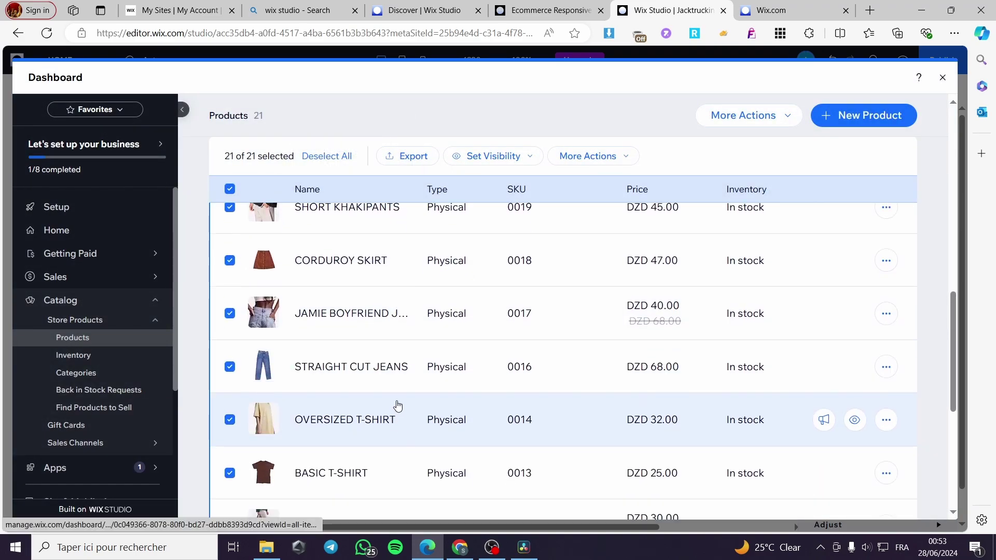
scroll(441, 398, "up", 15)
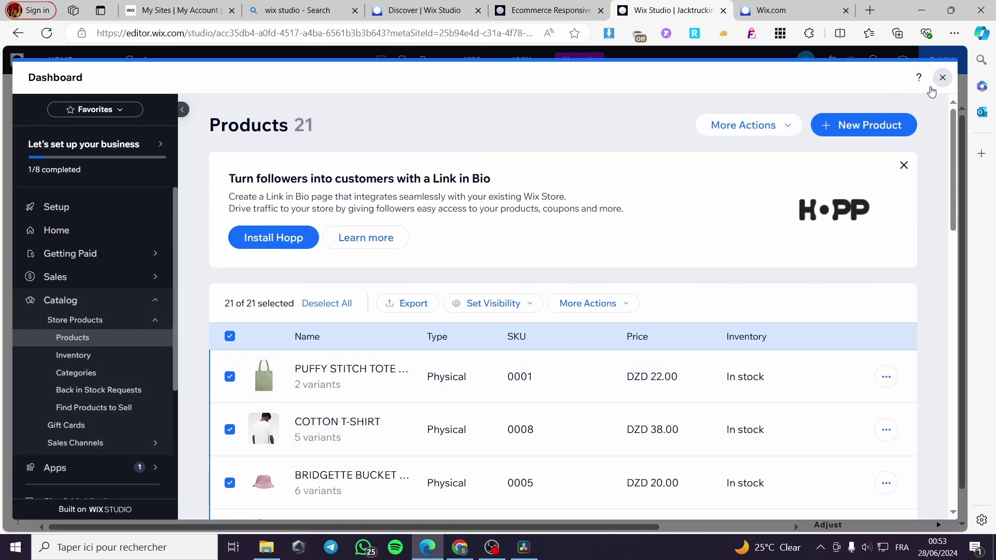
left_click(944, 80)
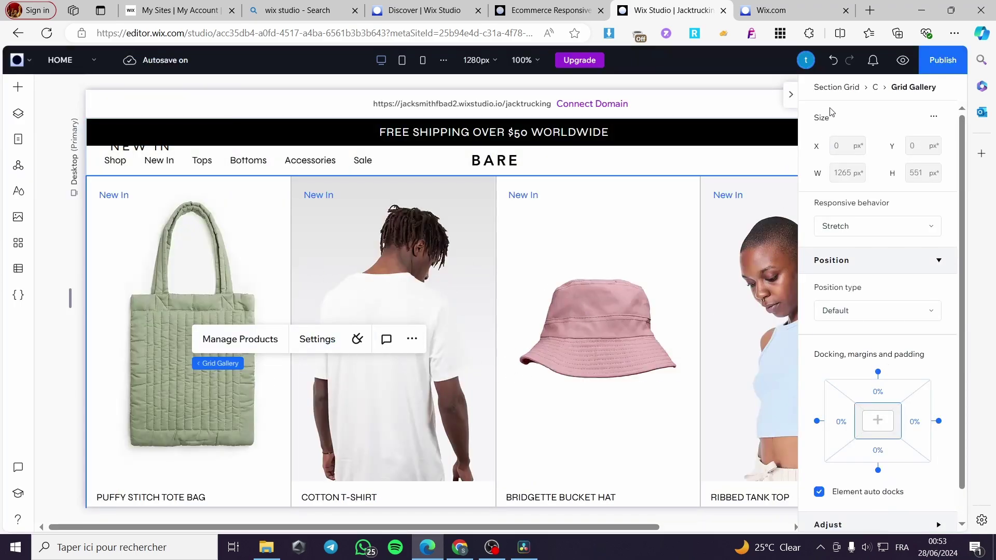
left_click(791, 94)
scroll(727, 332, "down", 5)
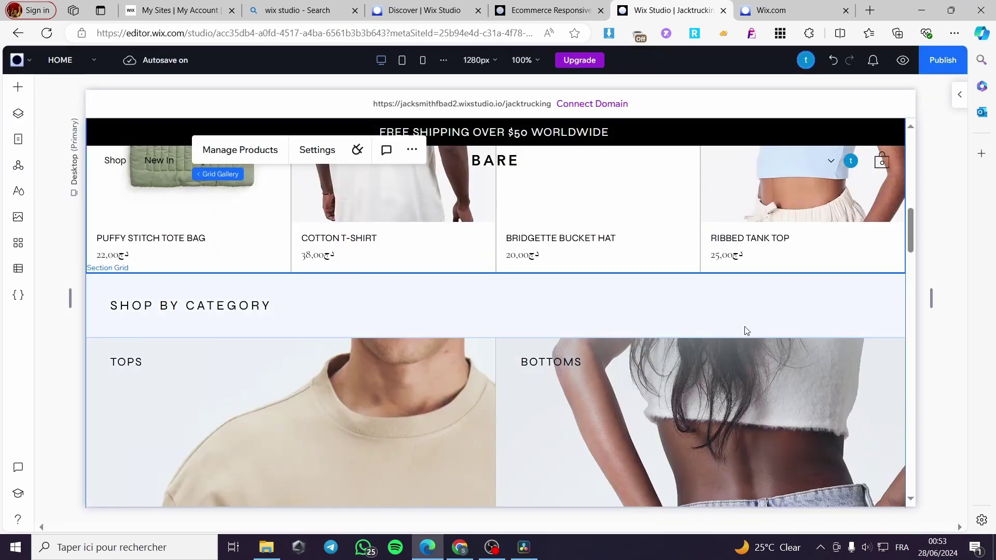
scroll(750, 328, "up", 4)
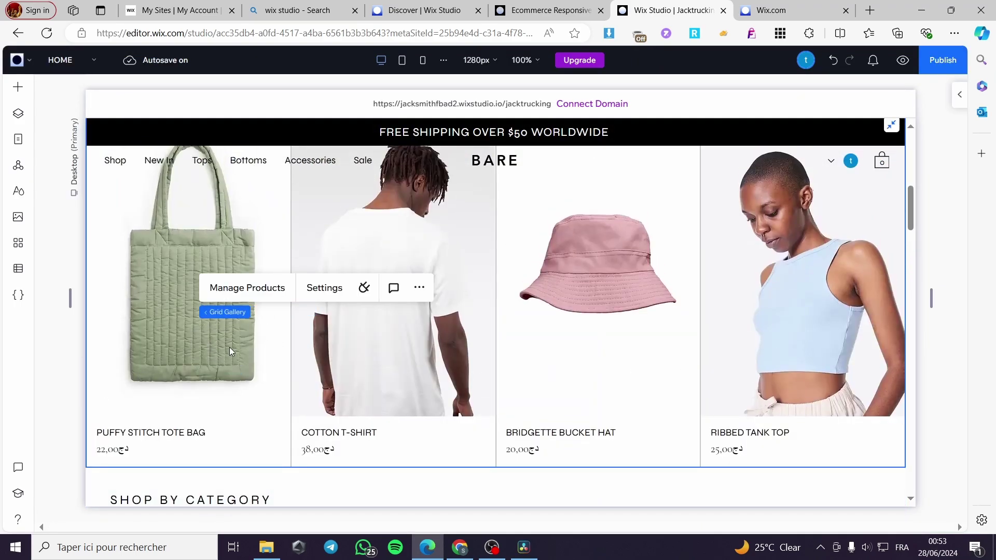
- Open the PUFFY STITCH TOTE BAG product from the New In gallery's product management and view its images and basic info
left_click(254, 288)
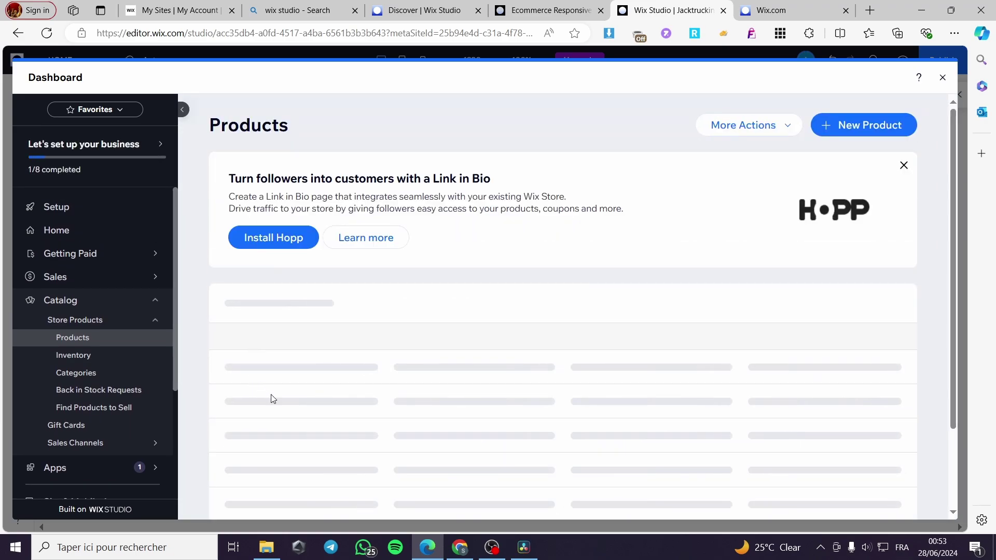
scroll(335, 311, "down", 1)
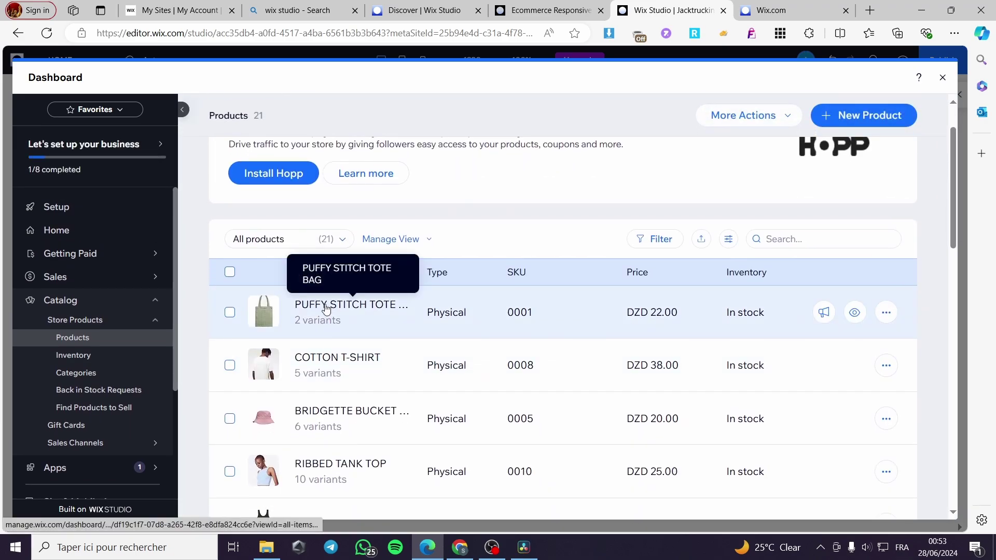
left_click(327, 309)
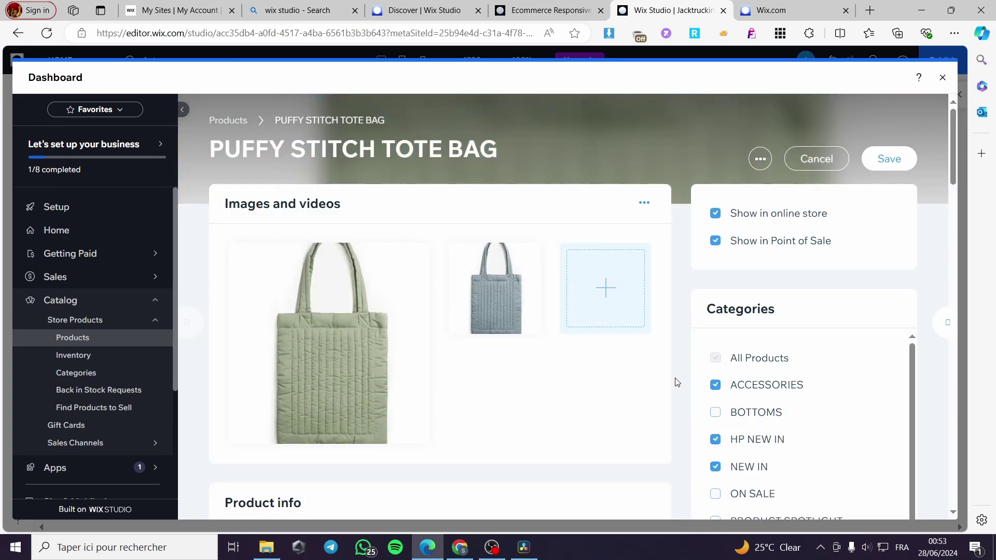
scroll(571, 353, "down", 5)
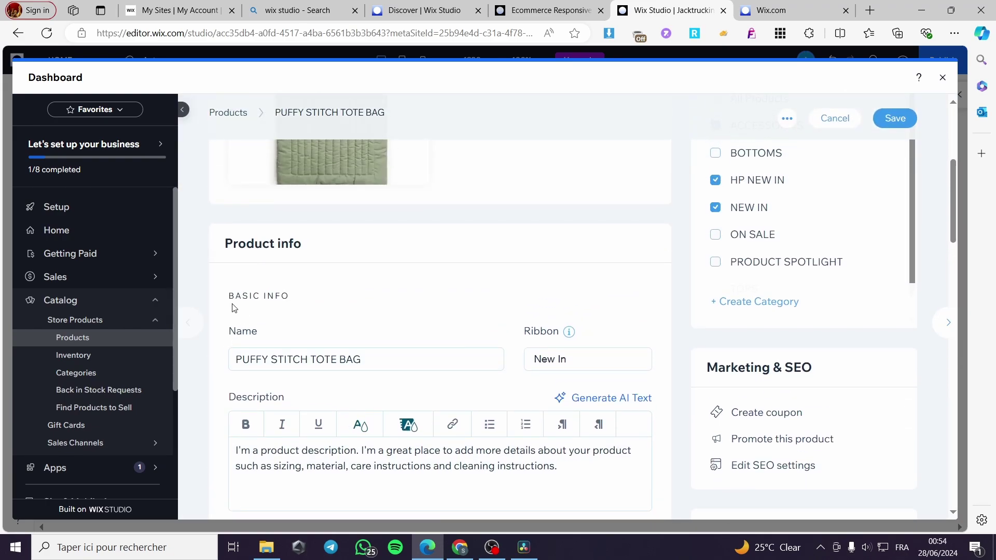
scroll(293, 332, "up", 5)
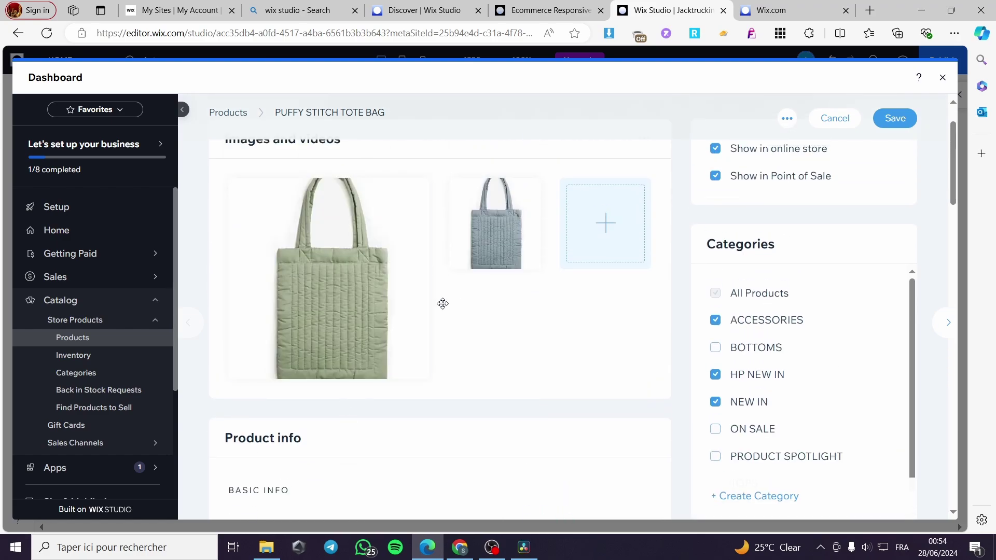
- Move the tote bag's teal picture to the main image position and check which media types can be added
left_click_drag(471, 298, 280, 290)
left_click(600, 301)
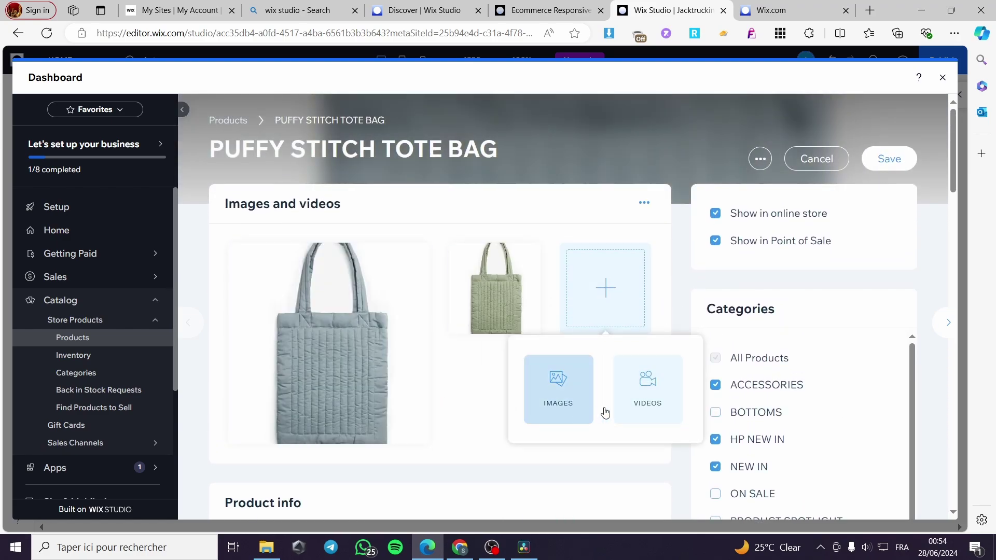
left_click(480, 382)
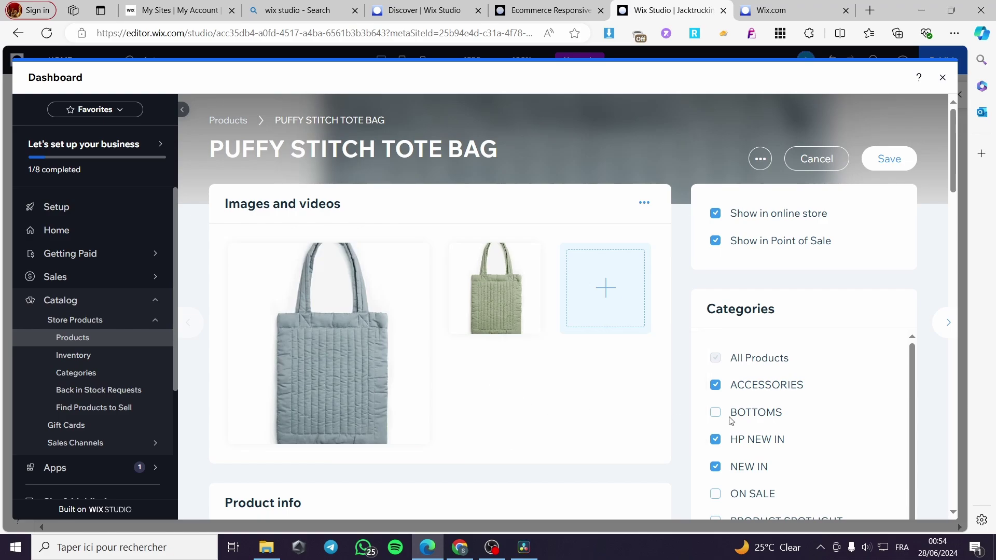
- Review the tote bag's info sections, pricing, options, inventory, pre-order and subscription settings, and leave the dashboard without saving
scroll(707, 416, "down", 6)
scroll(381, 405, "down", 6)
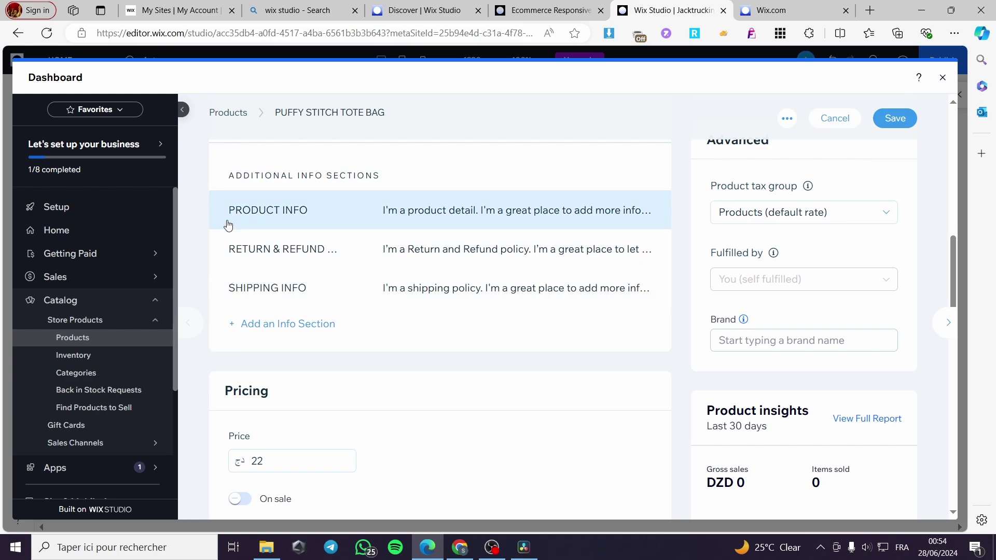
scroll(396, 360, "down", 3)
scroll(200, 333, "down", 6)
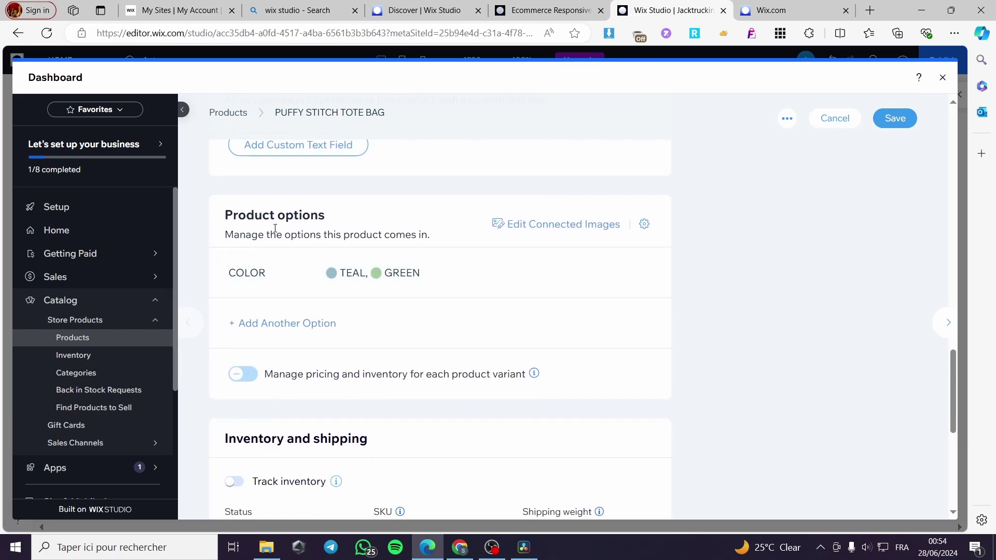
scroll(246, 261, "down", 5)
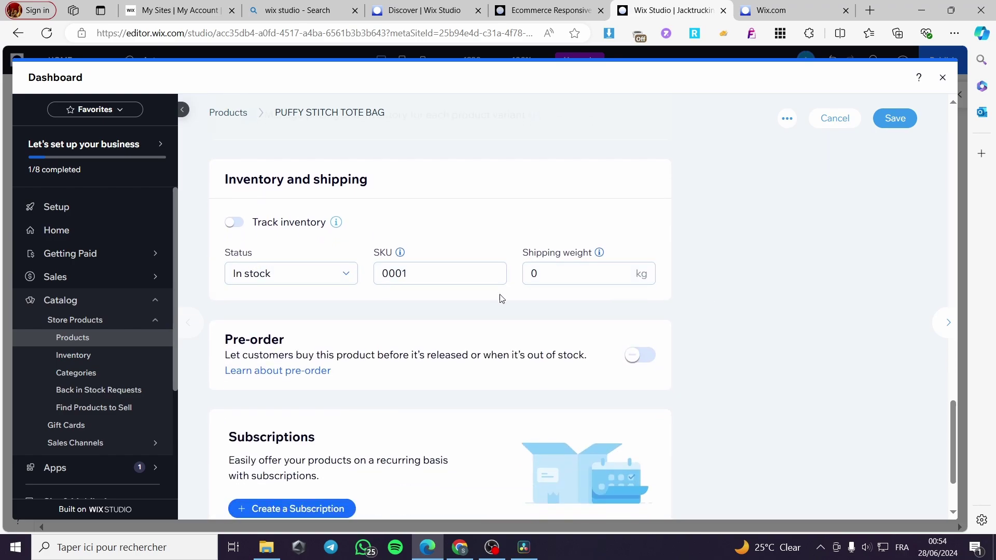
scroll(341, 293, "down", 2)
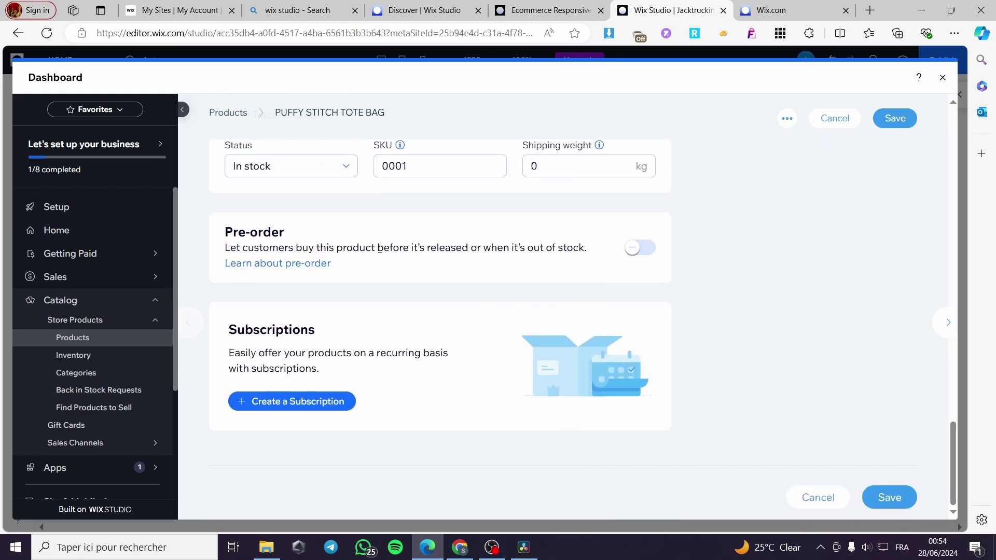
triple_click(375, 362)
left_click(840, 351)
left_click(835, 507)
left_click(942, 79)
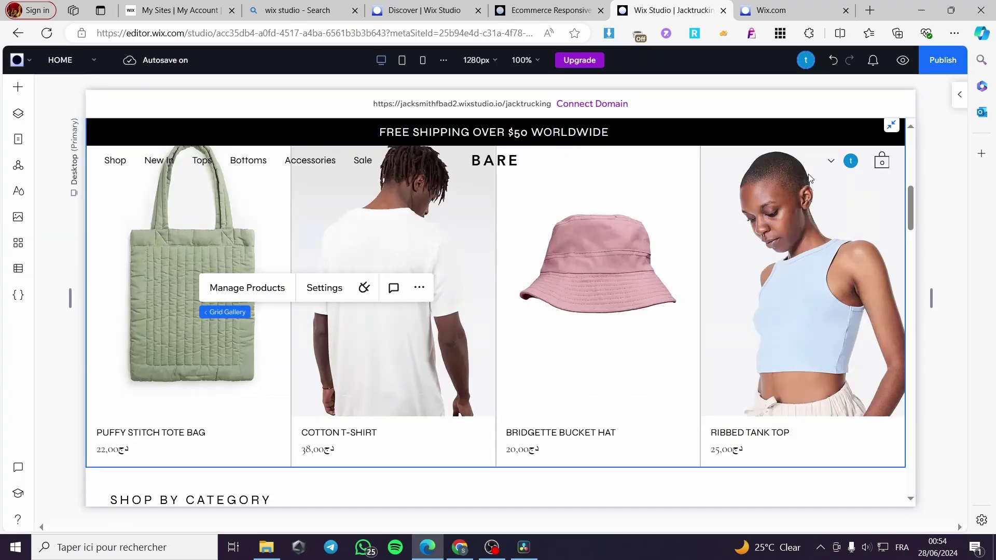
- Preview the site in desktop view and look through the home page
scroll(643, 339, "up", 8)
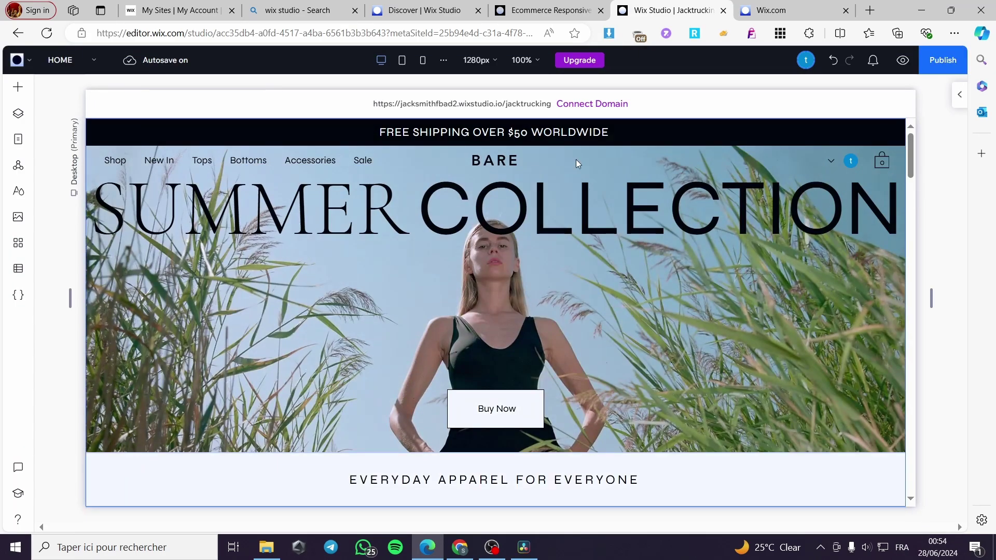
left_click(903, 60)
scroll(799, 275, "down", 8)
scroll(787, 252, "up", 7)
scroll(787, 251, "up", 2)
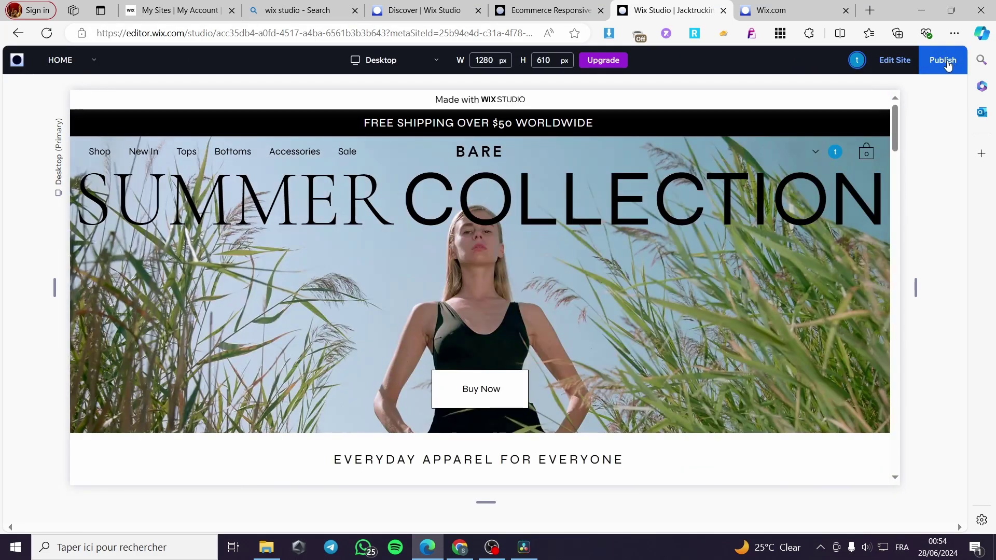